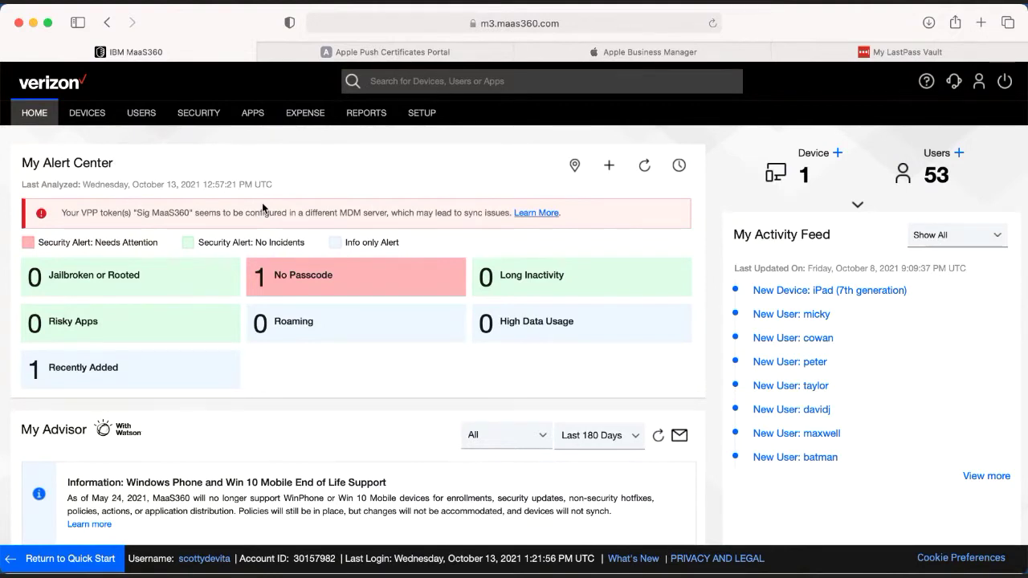
Show the full Mobile Device Management details on the SETUP Services page
left_click(421, 112)
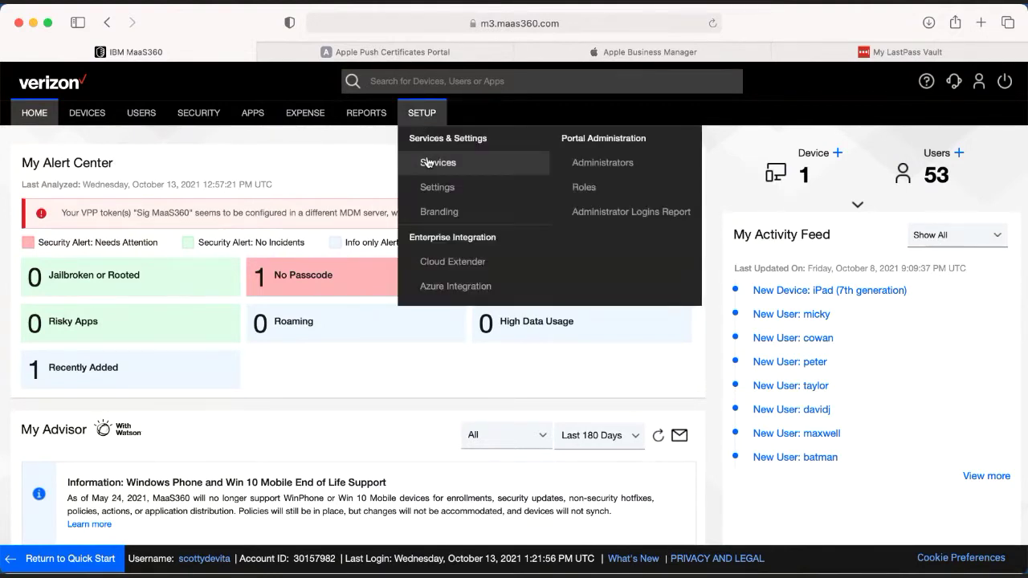
left_click(429, 162)
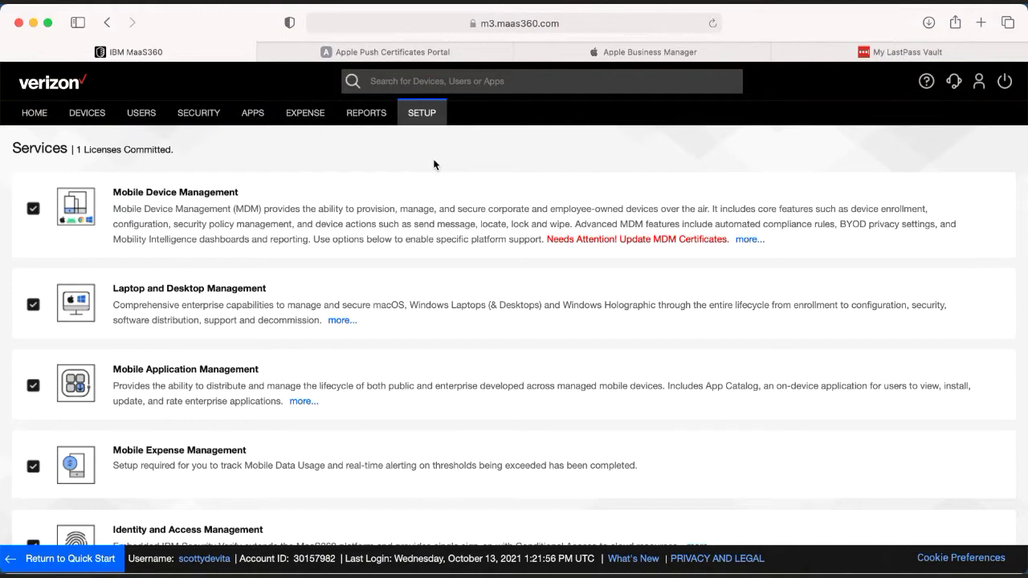
left_click(203, 191)
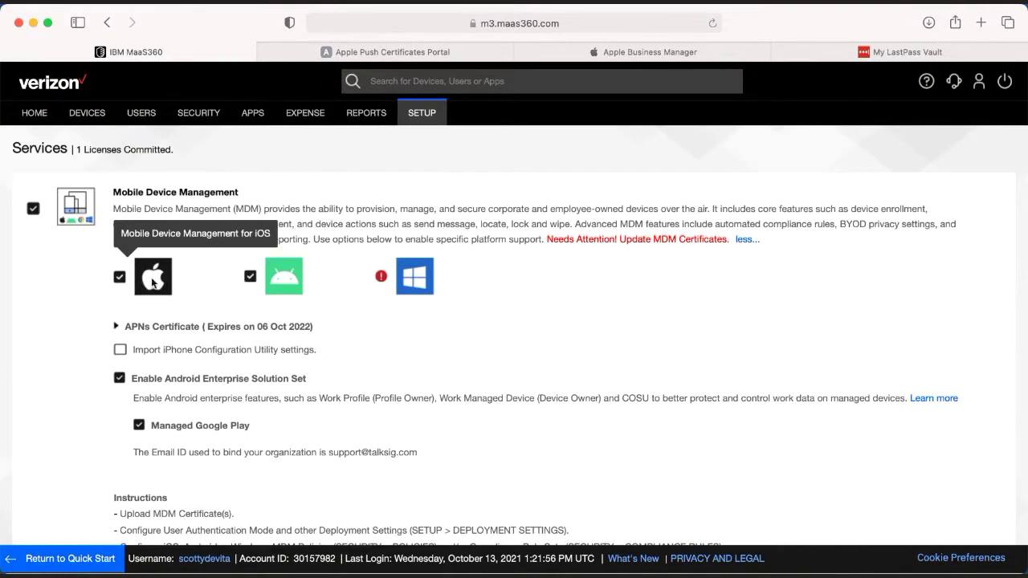
Expand the APNs certificate expiring 06 Oct 2022 and copy its associated Apple ID
left_click(106, 325)
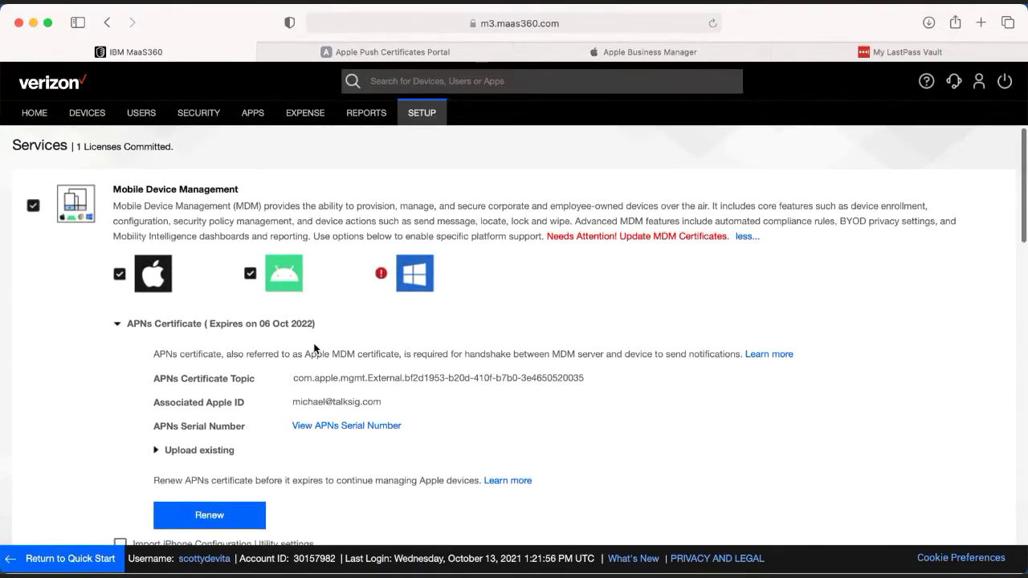
scroll(314, 347, "down", 2)
scroll(314, 348, "up", 1)
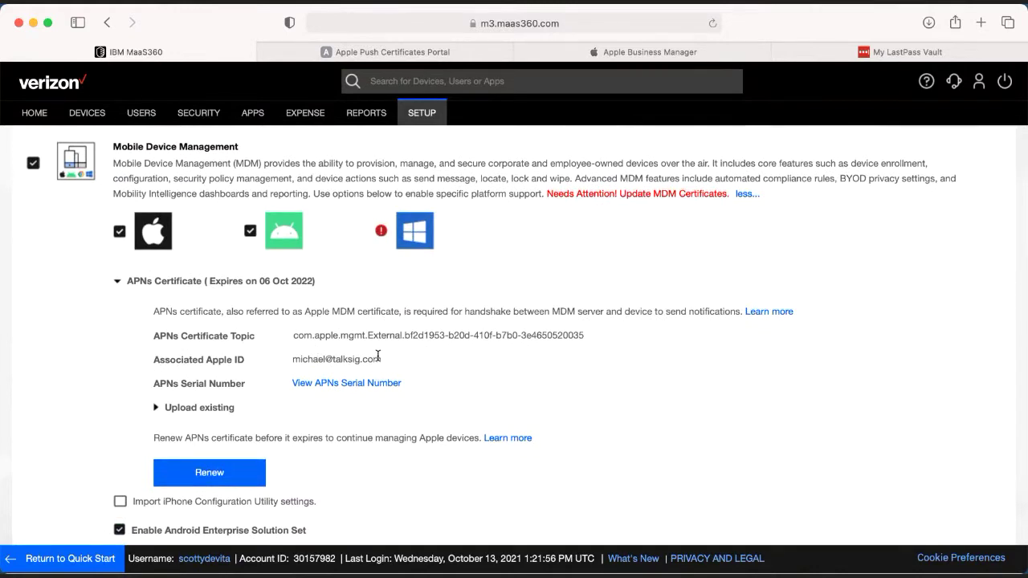
left_click_drag(380, 358, 291, 359)
key("super+c")
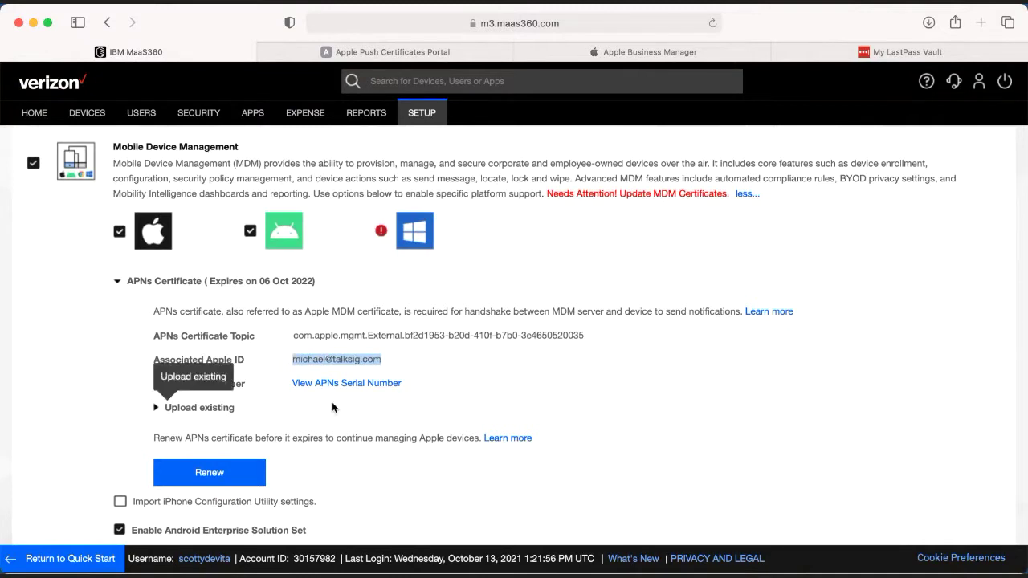
scroll(332, 401, "down", 2)
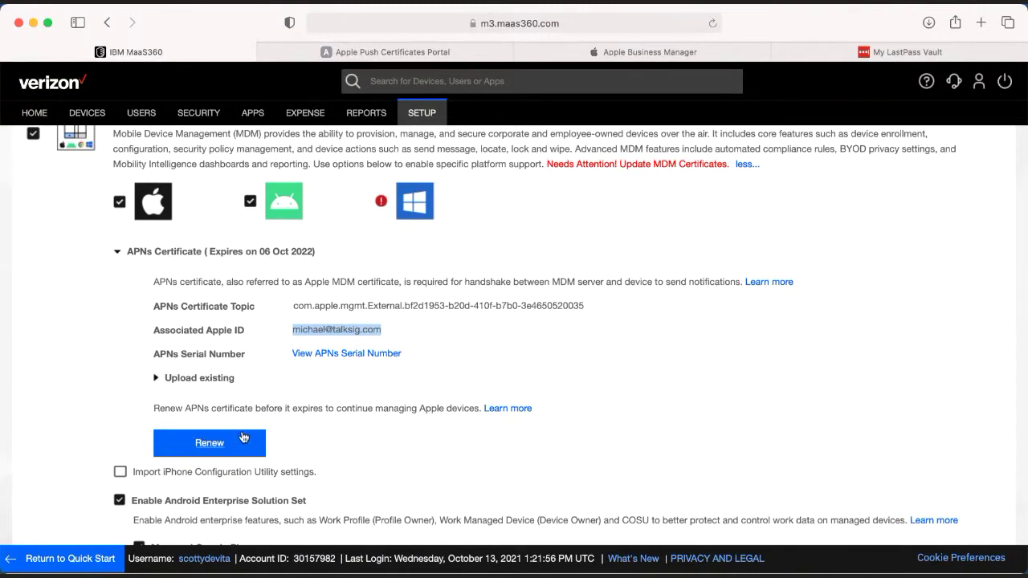
Renew the APNs certificate with the pasted company Apple ID, generate the CSR and download CSR.txt
left_click(244, 438)
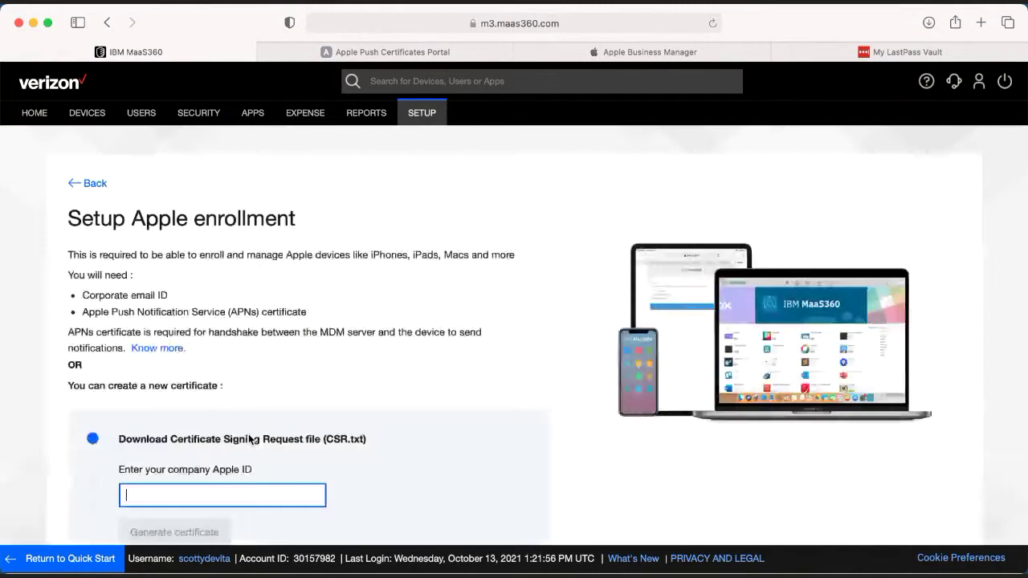
scroll(249, 439, "down", 1)
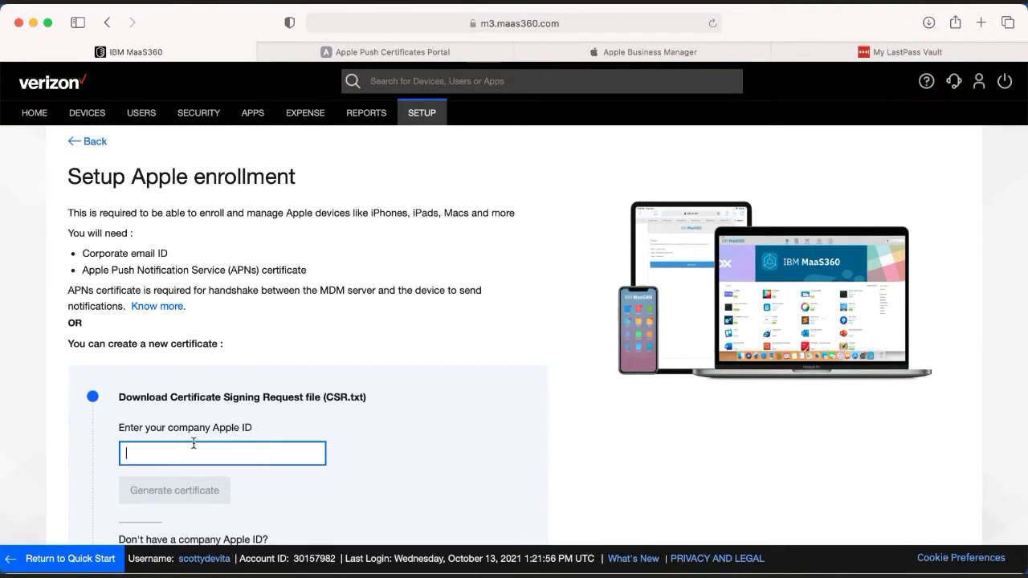
key("super+v")
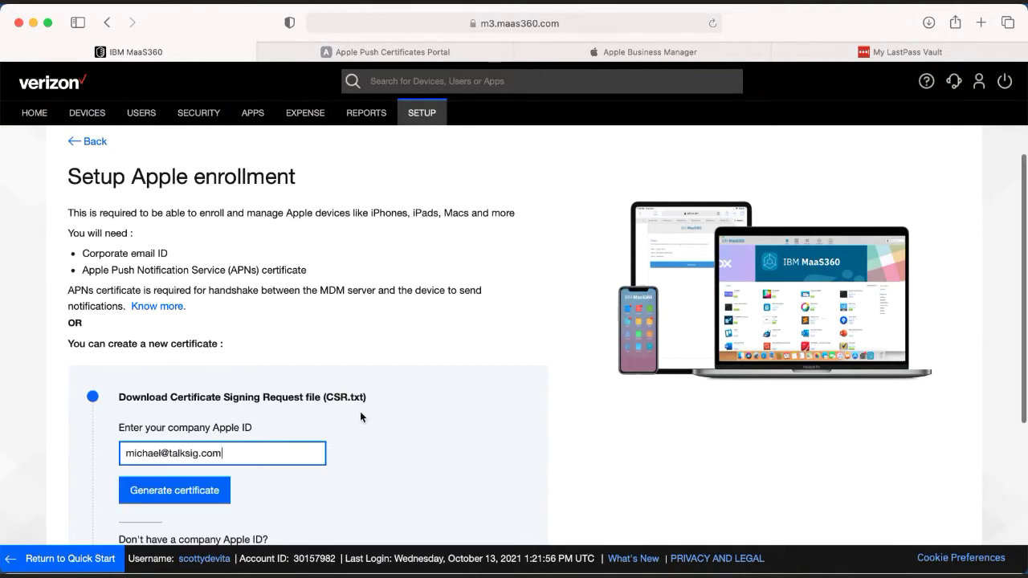
scroll(360, 414, "down", 1)
left_click(207, 449)
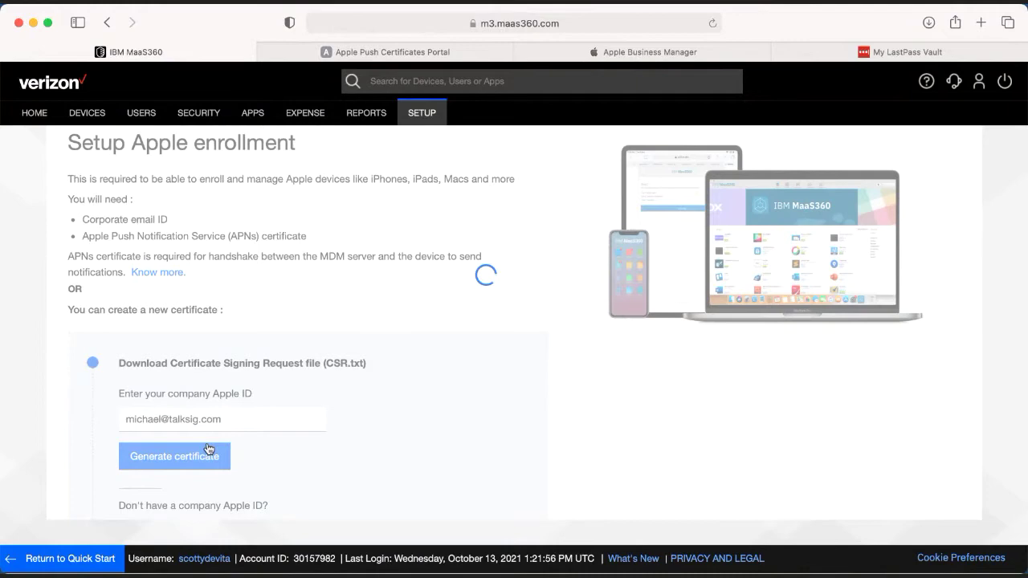
scroll(215, 452, "down", 1)
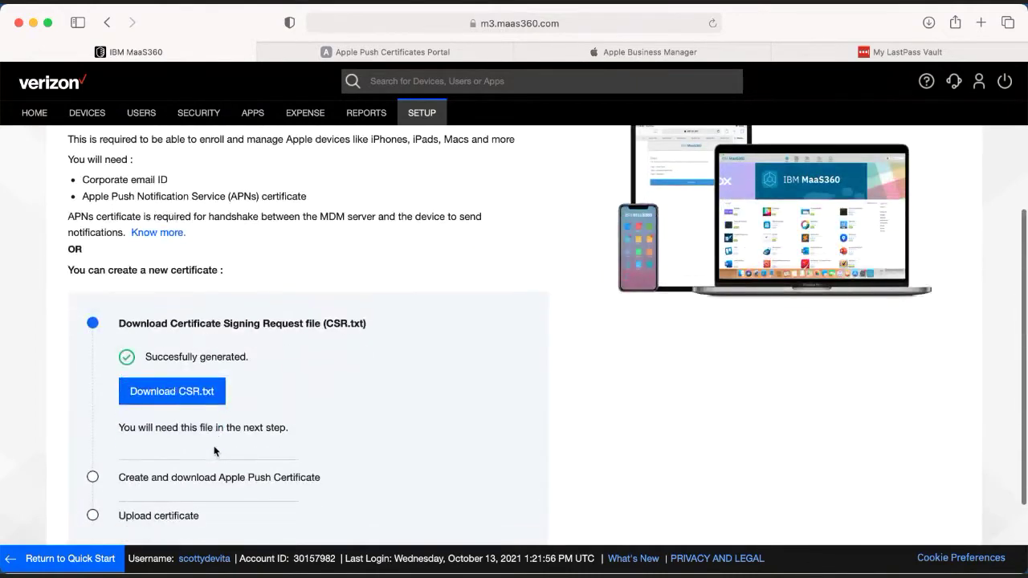
left_click(171, 393)
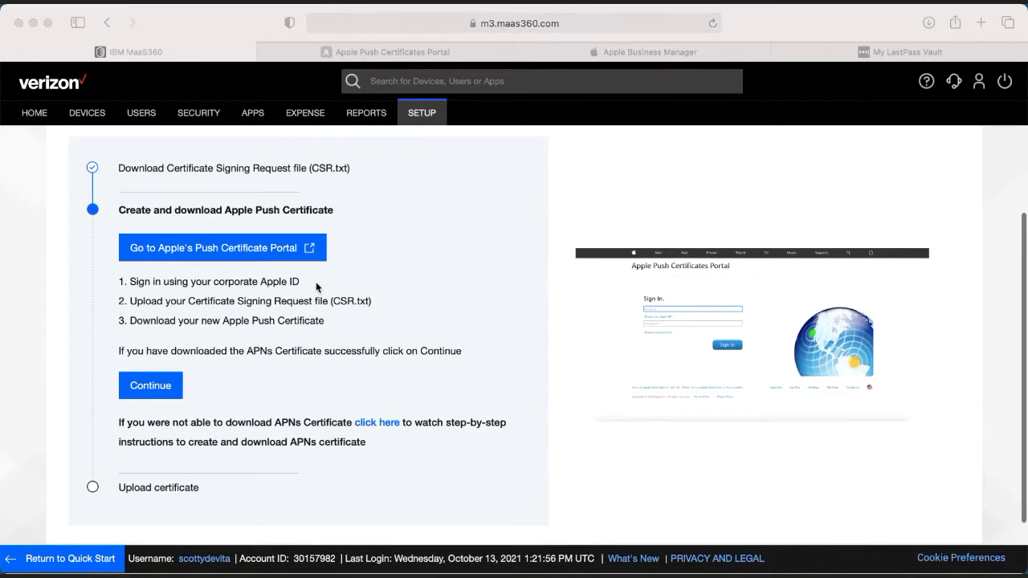
Review Apple's Push Certificates Portal in a new tab, then go back to MaaS360
scroll(315, 282, "up", 1)
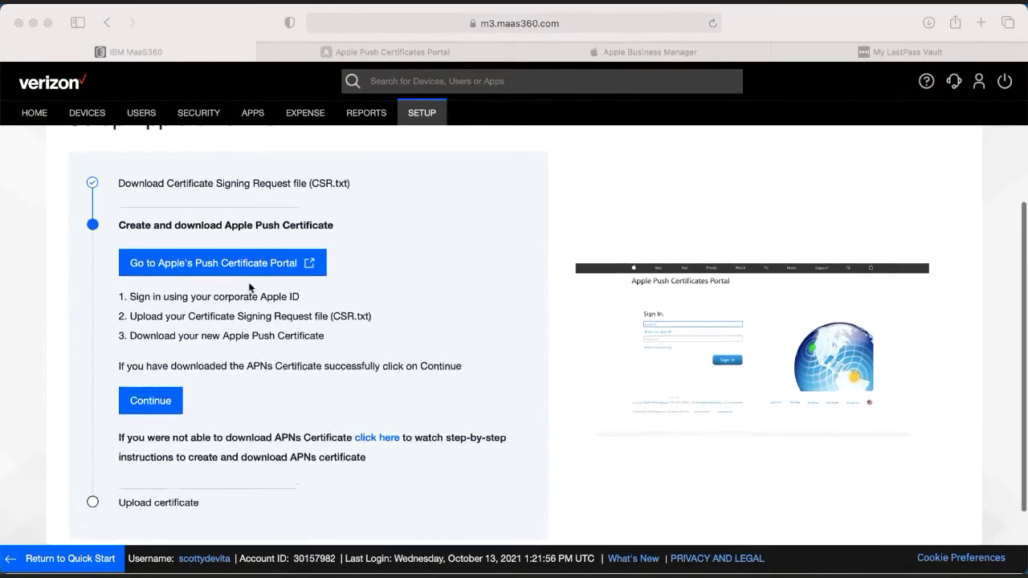
left_click(210, 265)
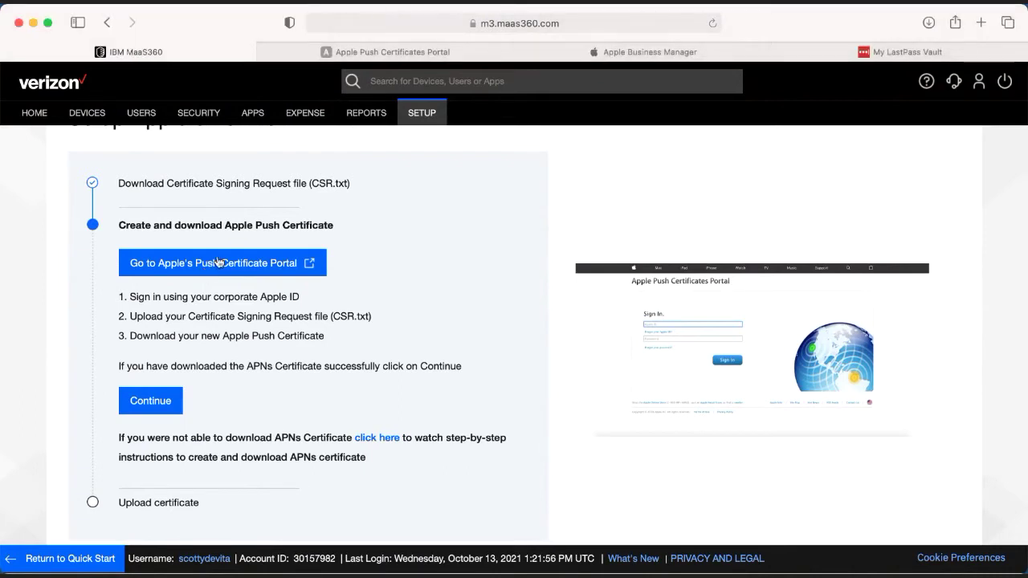
left_click(217, 262)
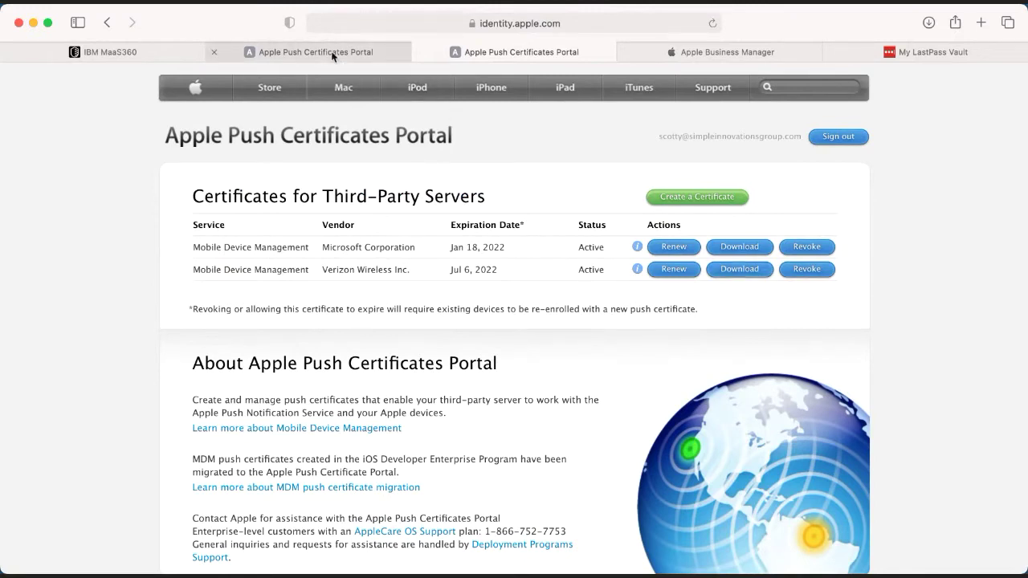
mouse_move(147, 51)
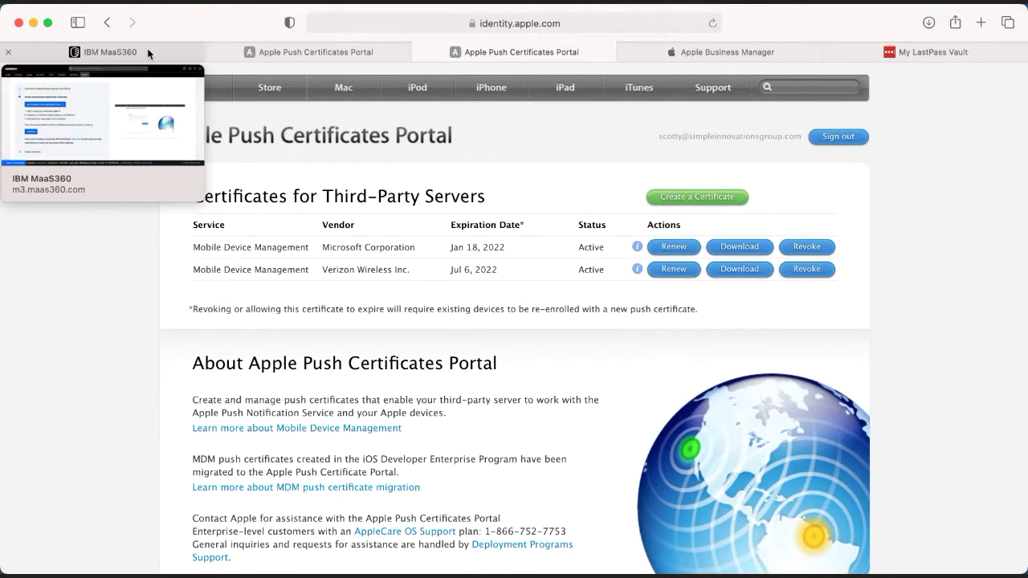
Advance to the Upload certificate step, dismissing the file picker and reviewing the password rules
left_click(148, 53)
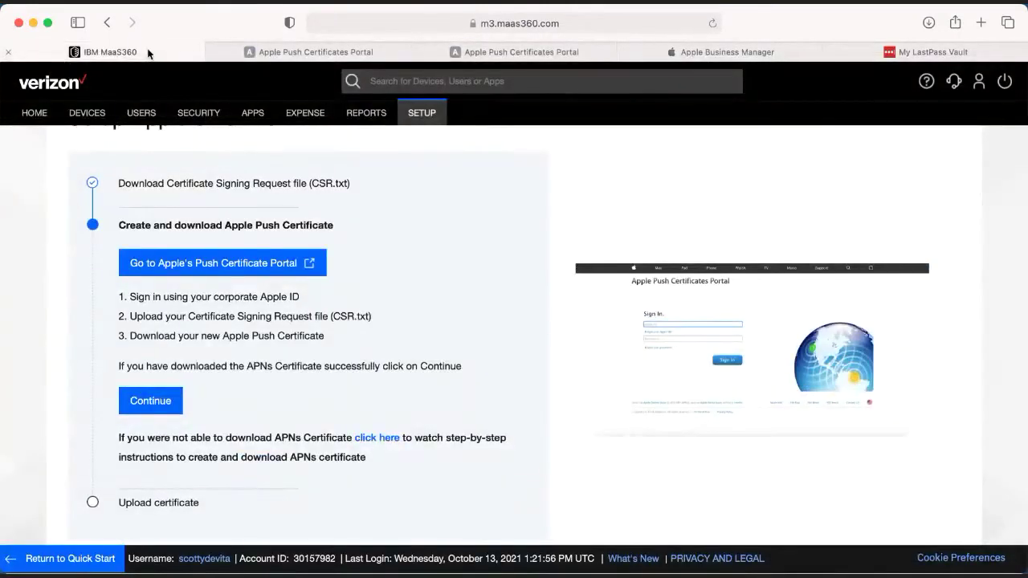
left_click(158, 391)
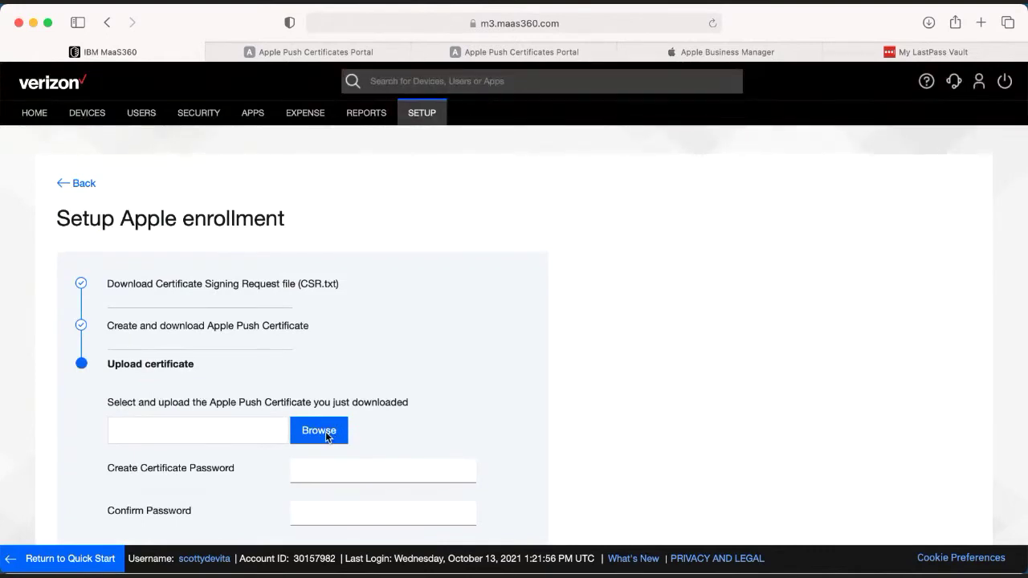
scroll(326, 431, "down", 2)
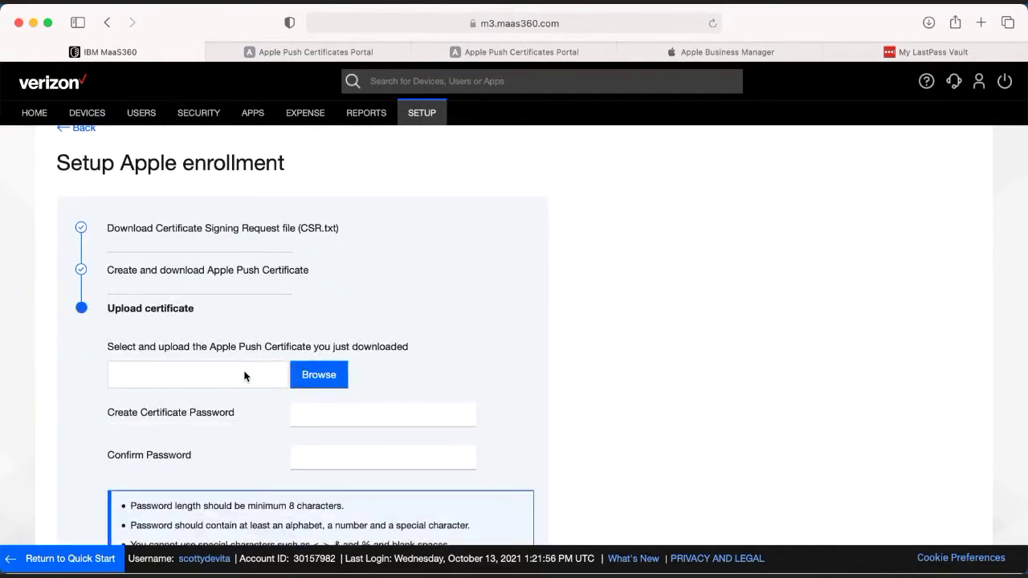
left_click(299, 374)
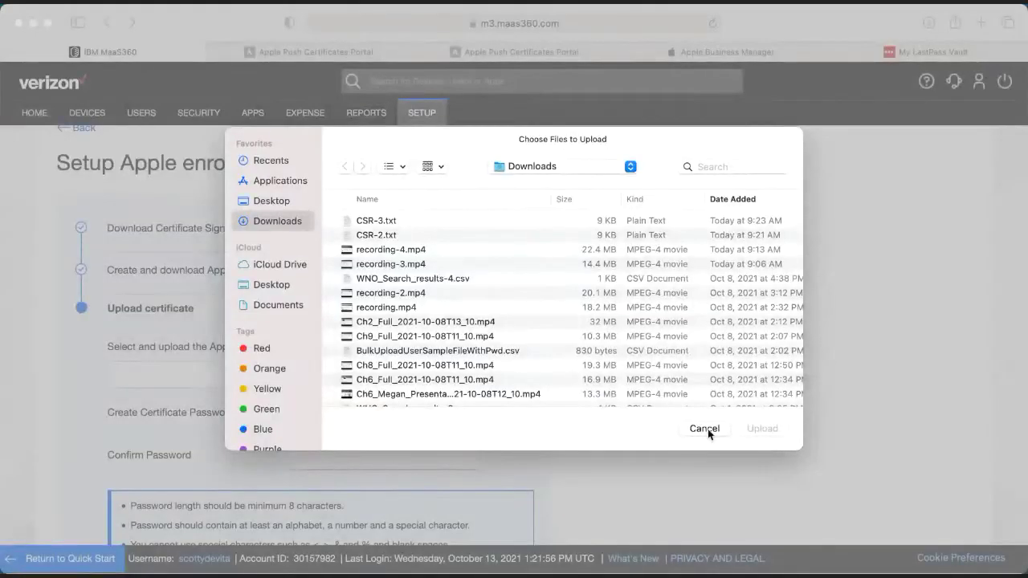
left_click(704, 429)
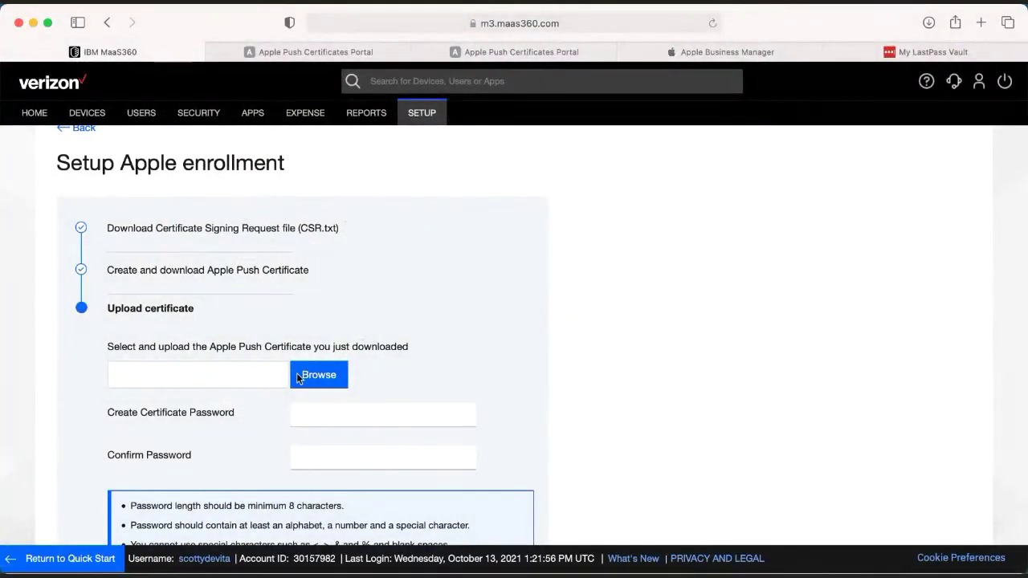
scroll(442, 386, "down", 2)
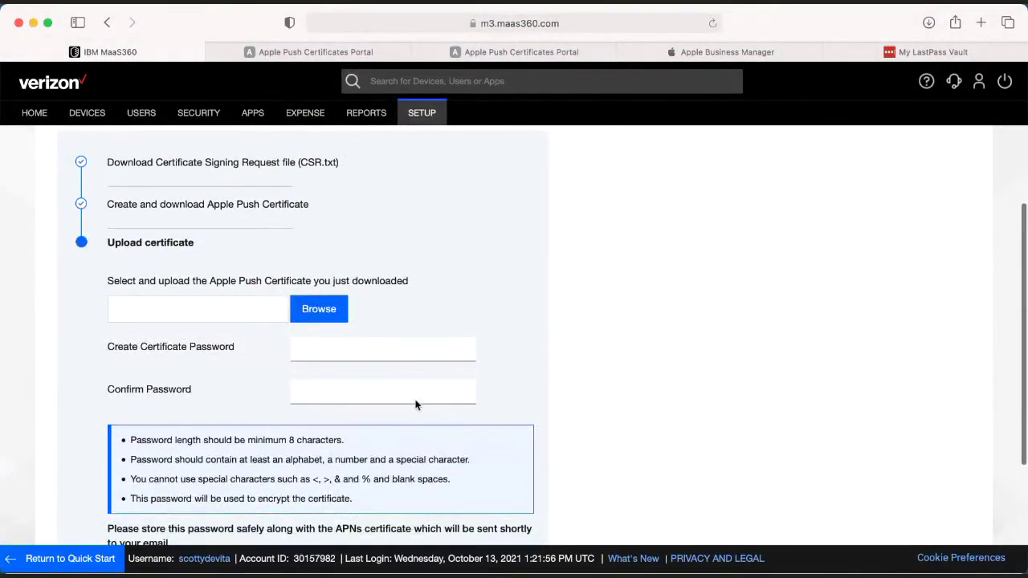
scroll(450, 402, "down", 2)
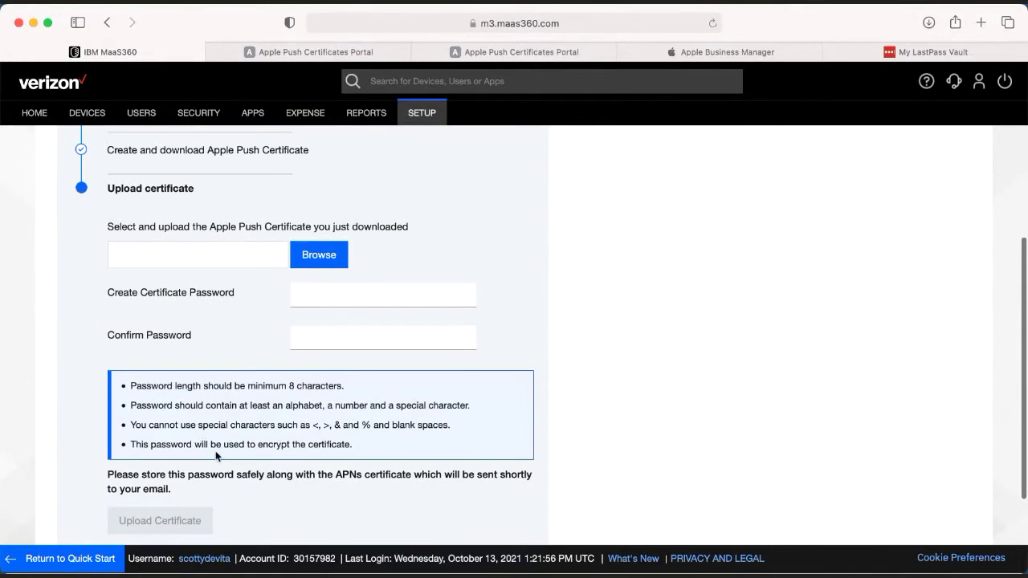
scroll(215, 453, "down", 2)
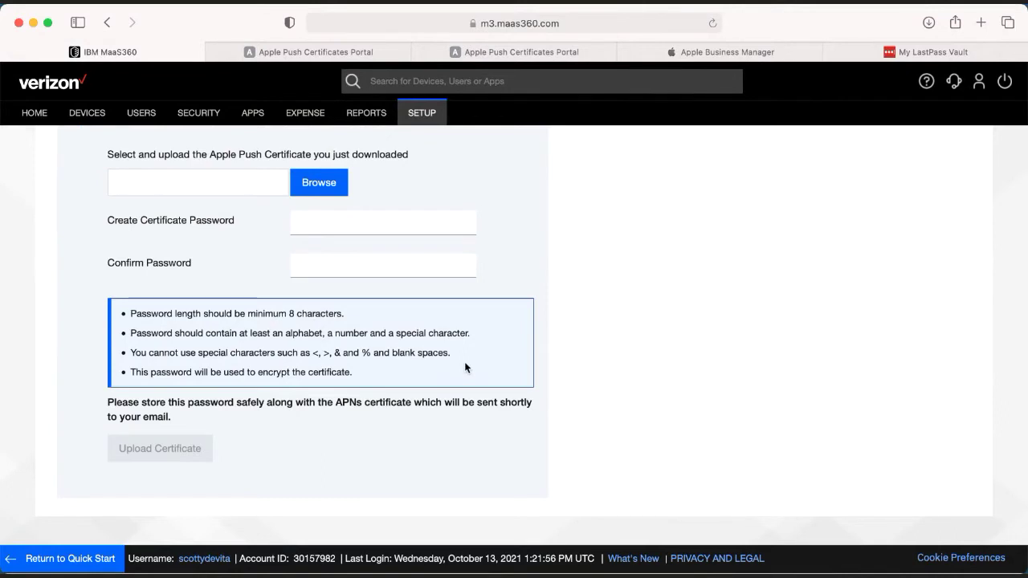
scroll(465, 367, "up", 2)
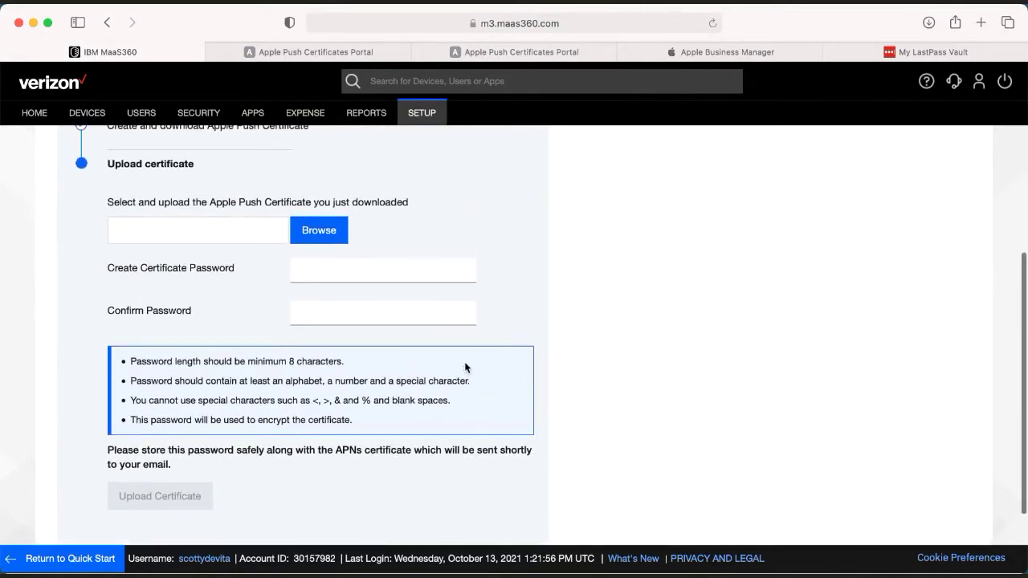
Go to APPS, More > Apple VPP Licenses to list the Sig MaaS360 token
left_click(244, 117)
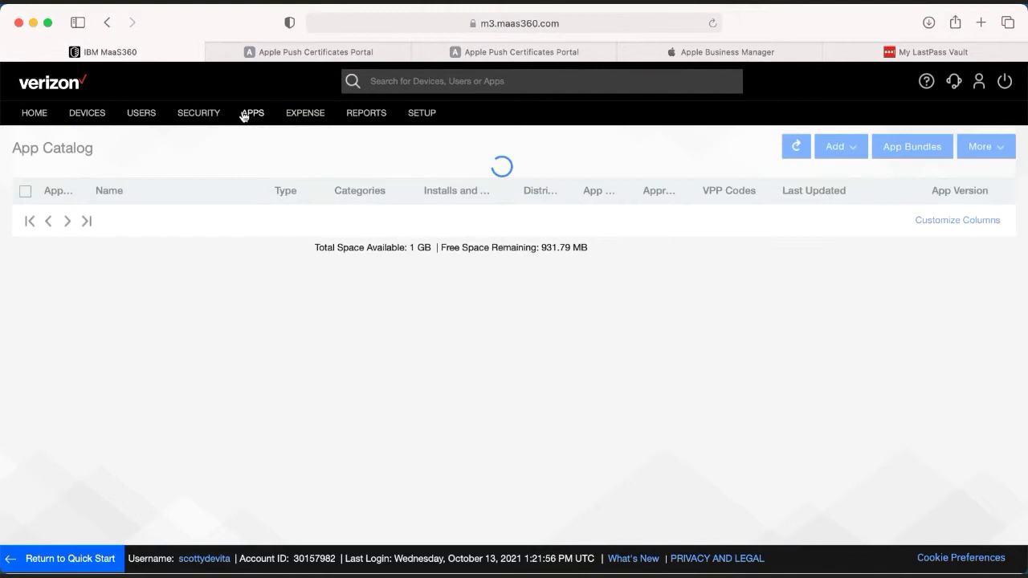
mouse_move(309, 162)
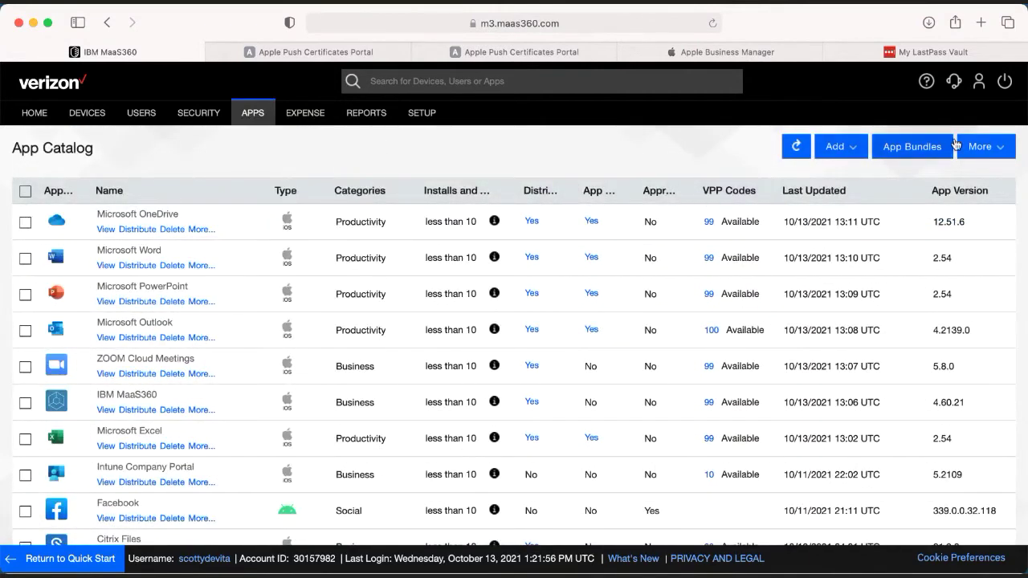
left_click(960, 143)
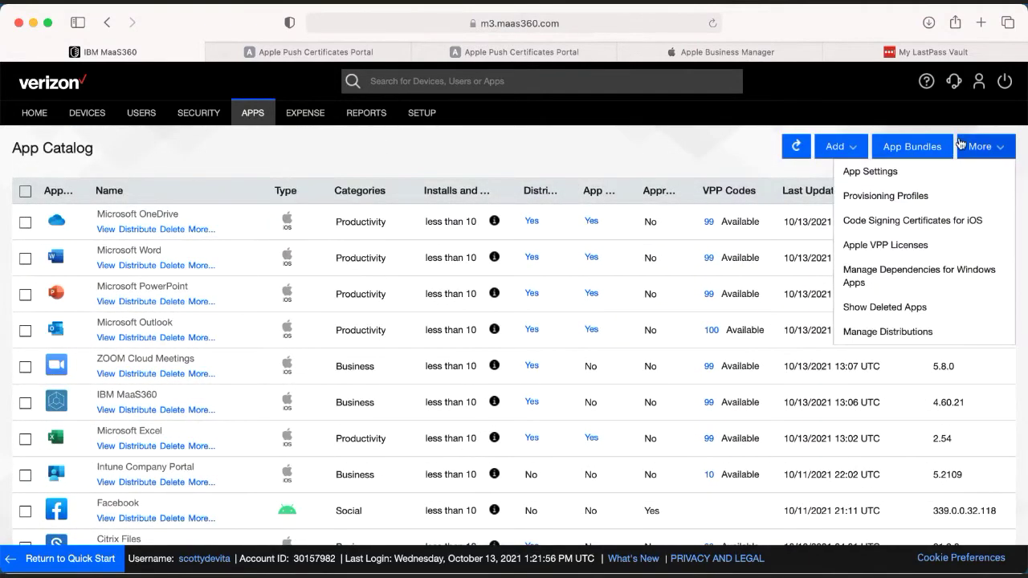
left_click(925, 243)
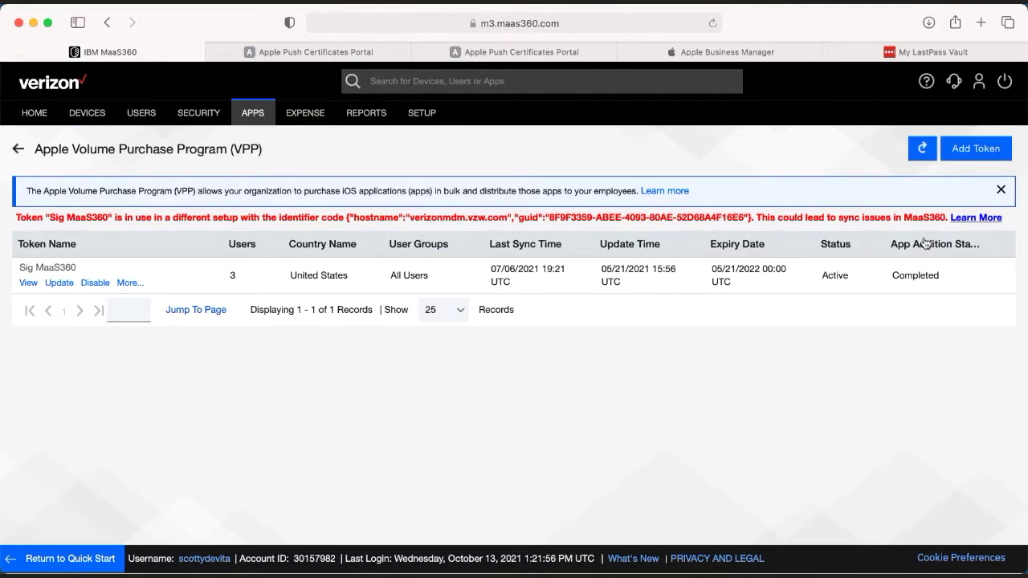
Open the Enable License Codes update form for the Sig MaaS360 VPP token
left_click(59, 283)
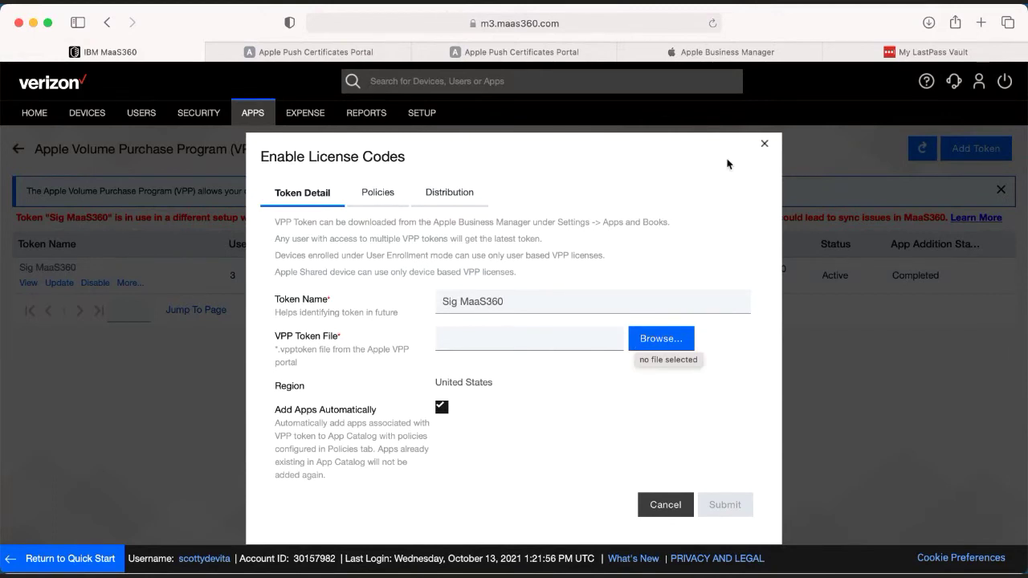
Open Settings > Apps and Books in Apple Business Manager
left_click(720, 52)
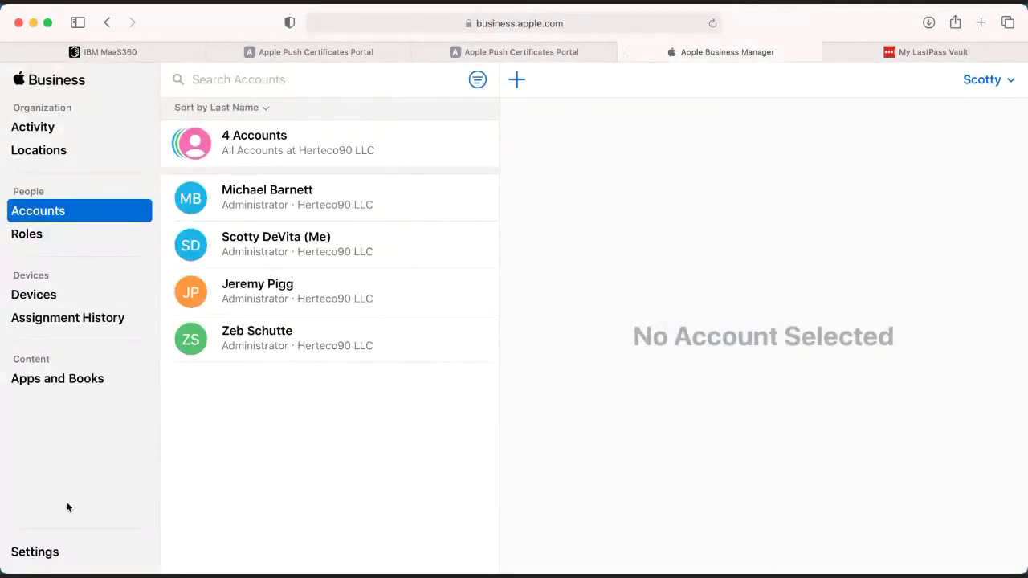
left_click(45, 553)
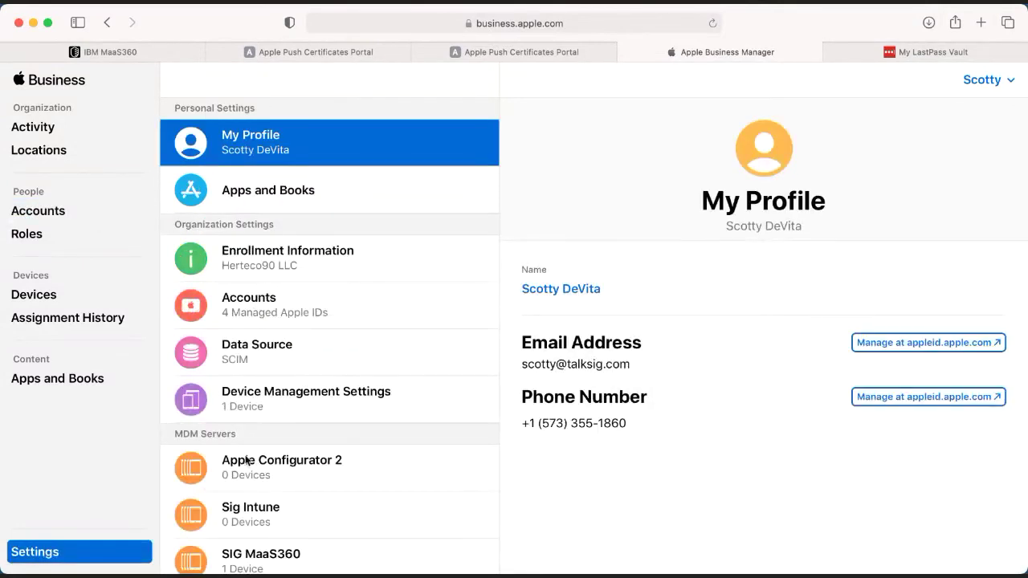
scroll(248, 460, "down", 2)
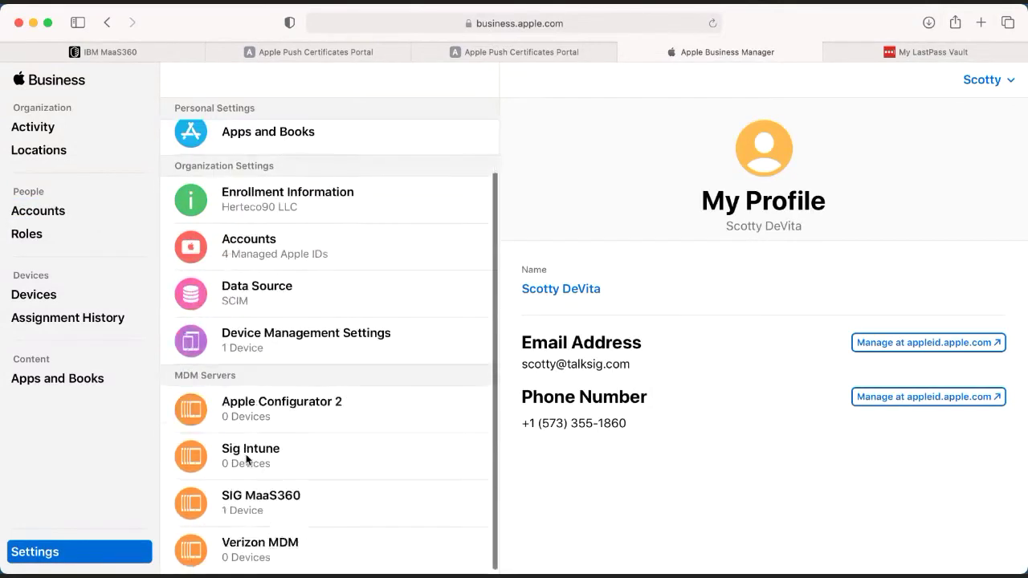
scroll(248, 458, "up", 2)
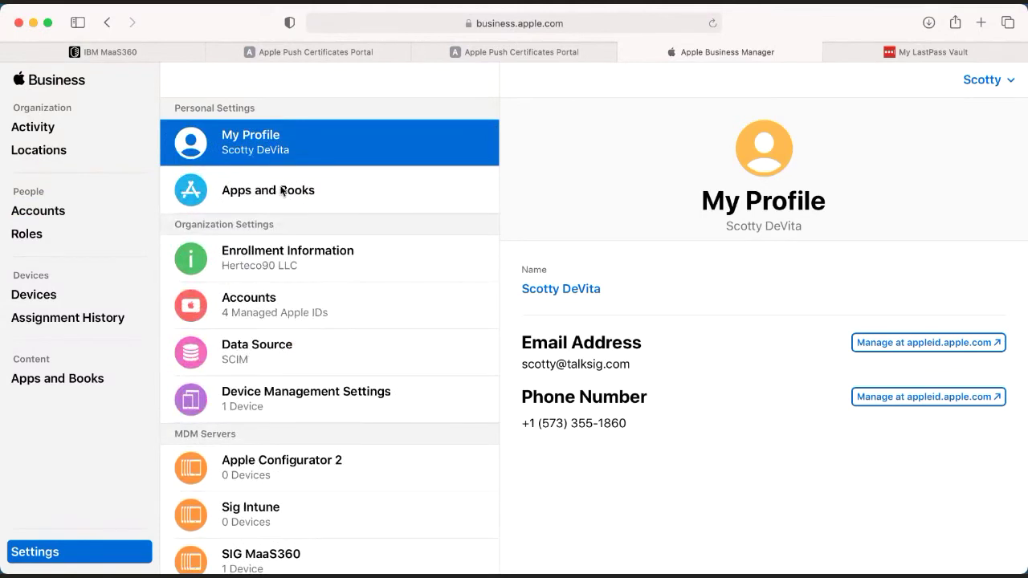
left_click(284, 191)
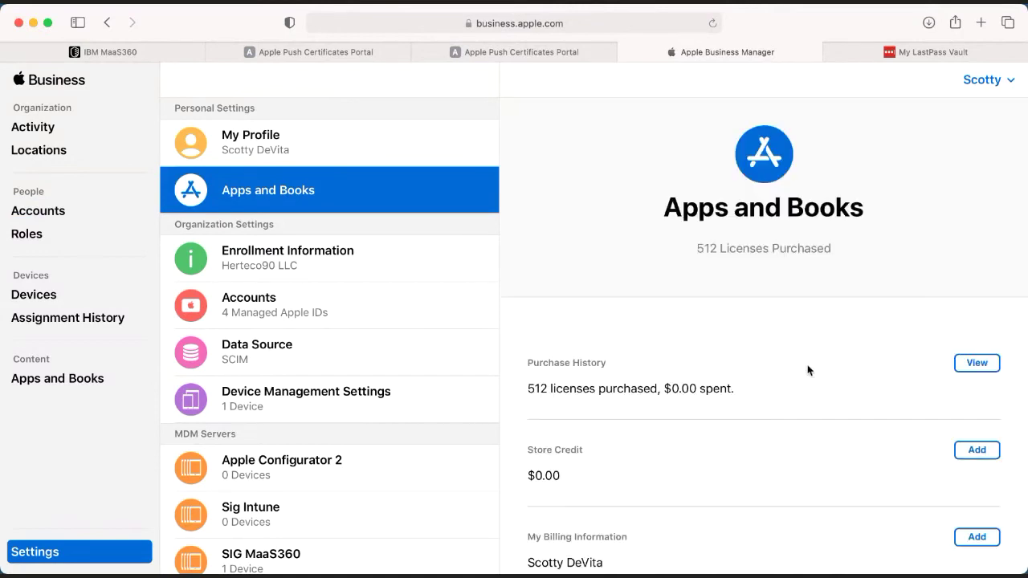
Download the server token under My Server Tokens and return to the MaaS360 tab
scroll(808, 369, "down", 5)
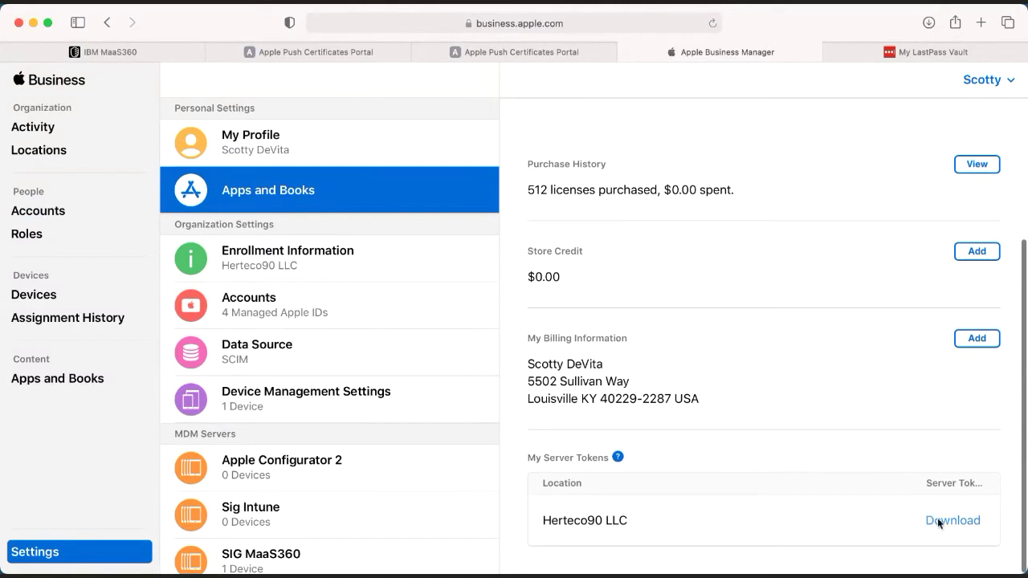
left_click(937, 518)
left_click(129, 52)
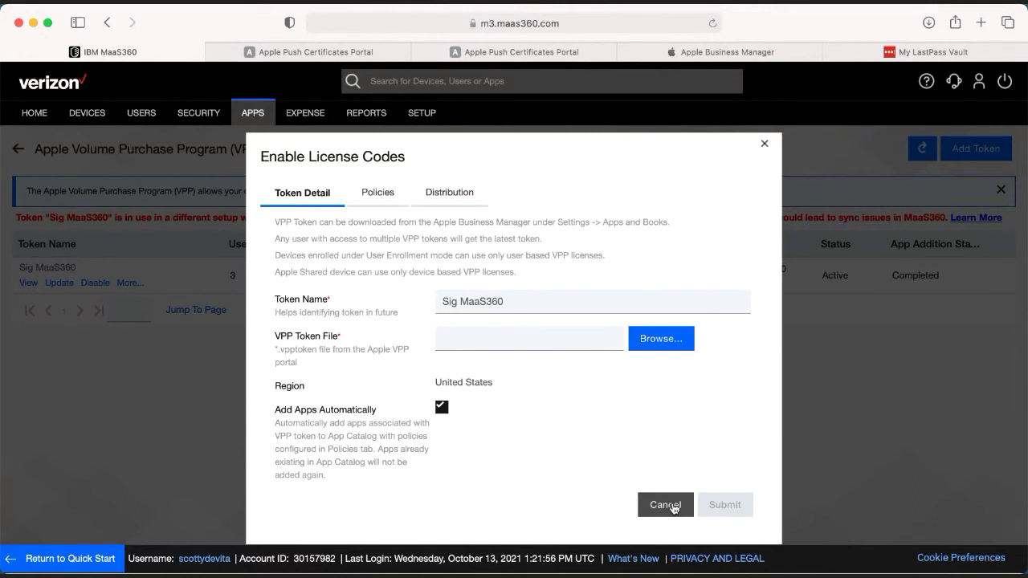
Cancel the VPP token form and open SETUP > Settings > Enrollment Programs
left_click(673, 506)
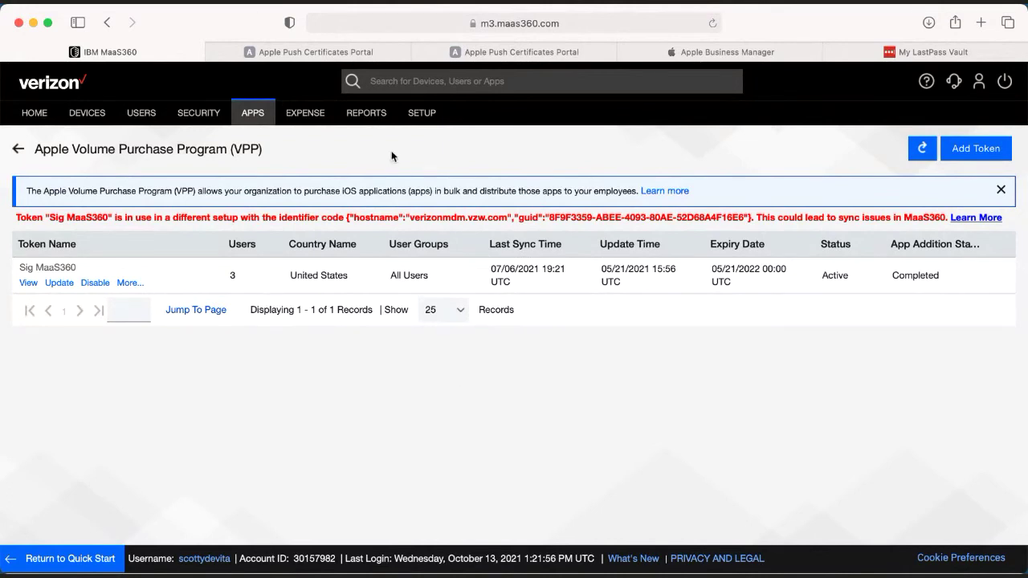
mouse_move(406, 115)
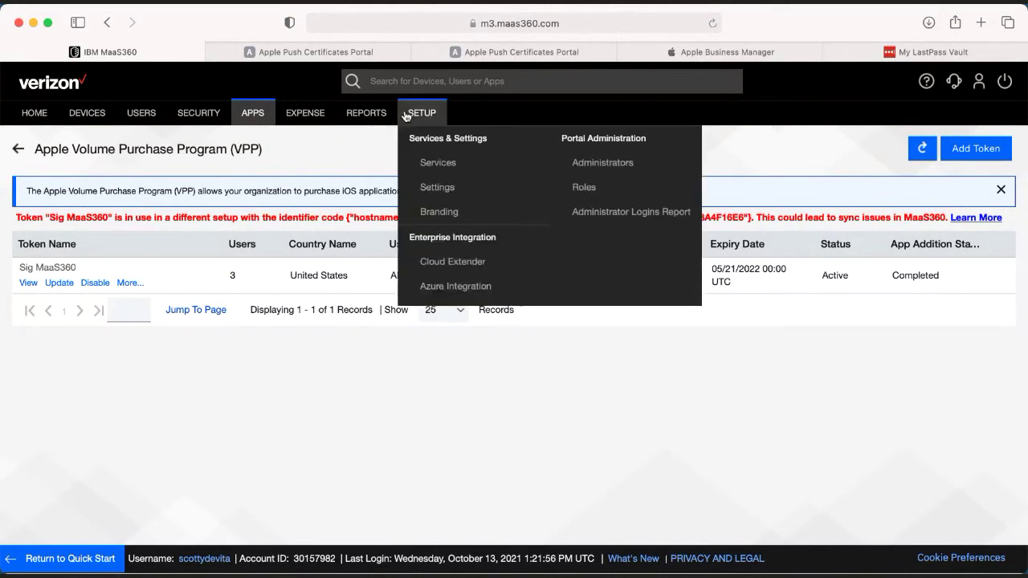
left_click(426, 187)
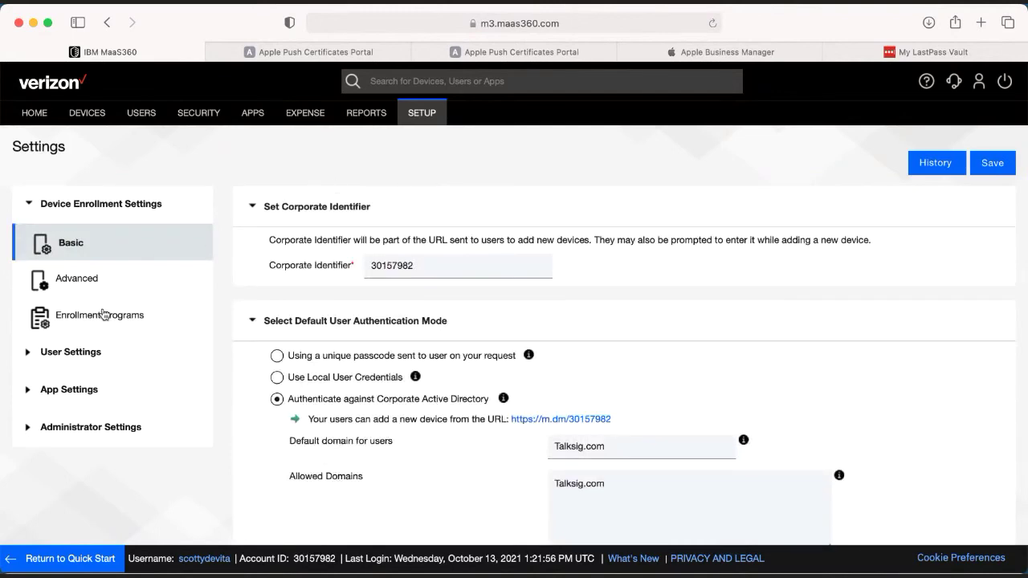
left_click(103, 314)
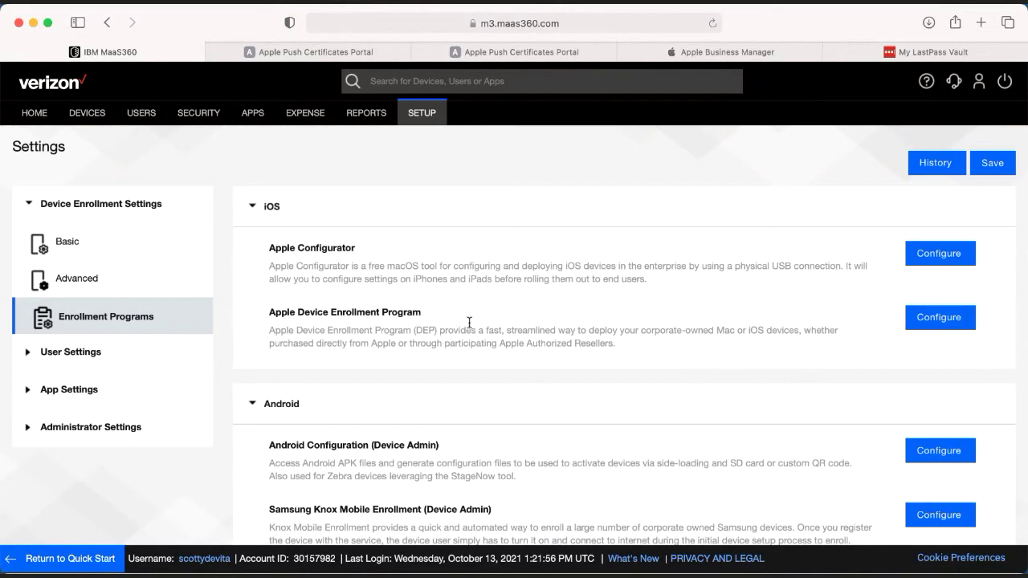
Configure Apple Device Enrollment Program, continue through the redirect, and open the Tokens and Profiles dropdowns
left_click(926, 322)
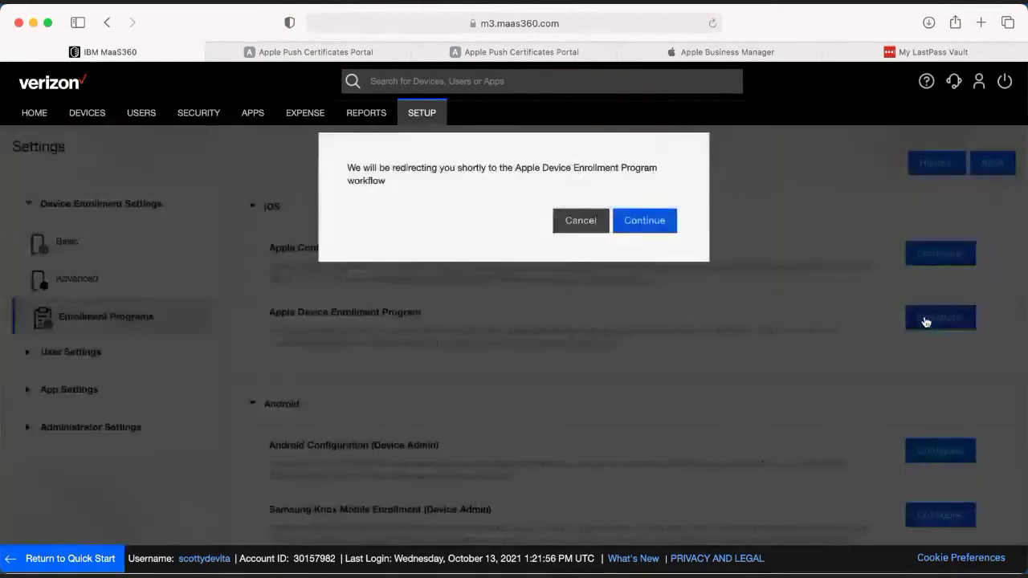
left_click(648, 221)
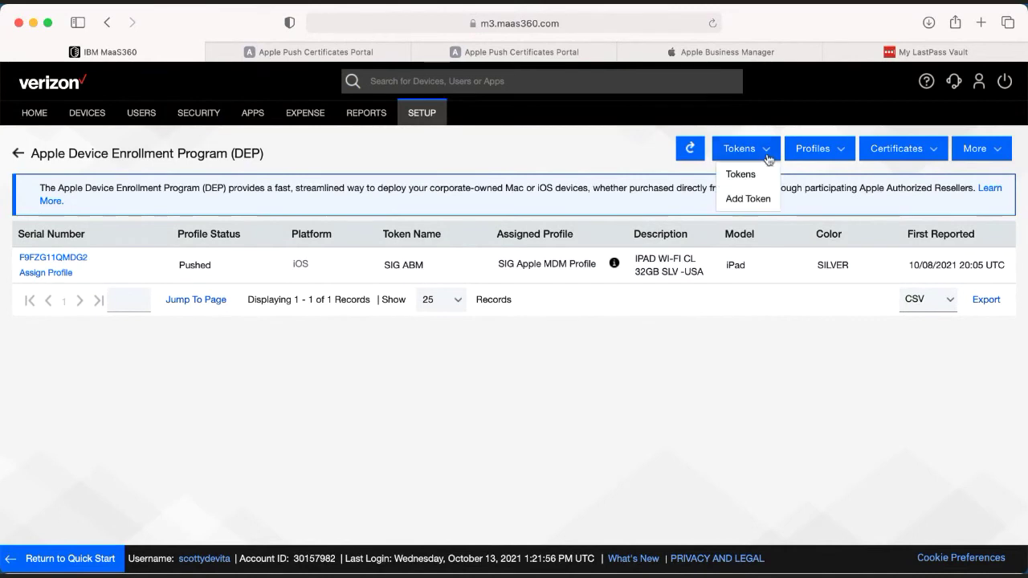
left_click(826, 154)
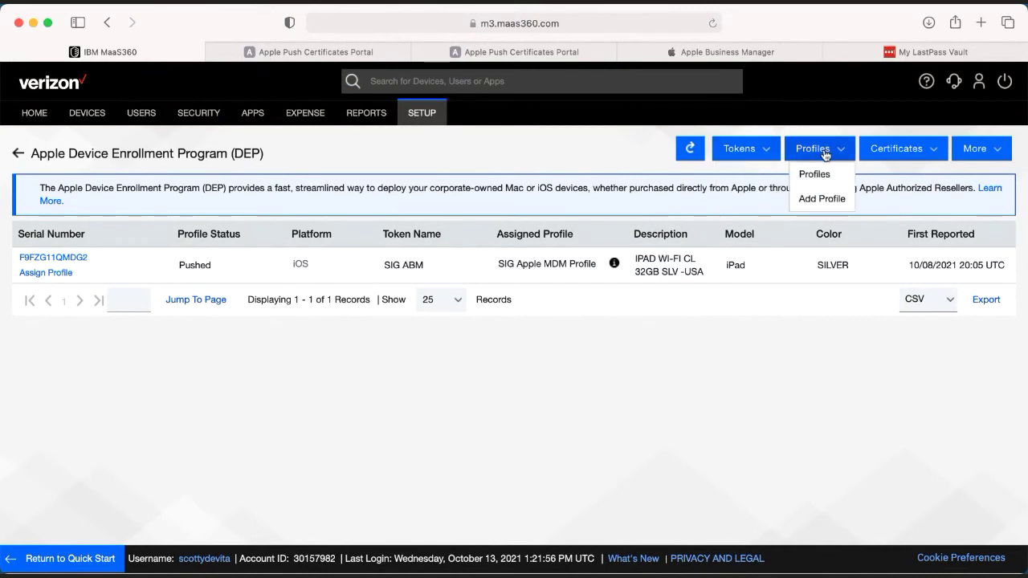
left_click(826, 154)
left_click(813, 146)
left_click(836, 143)
left_click(839, 143)
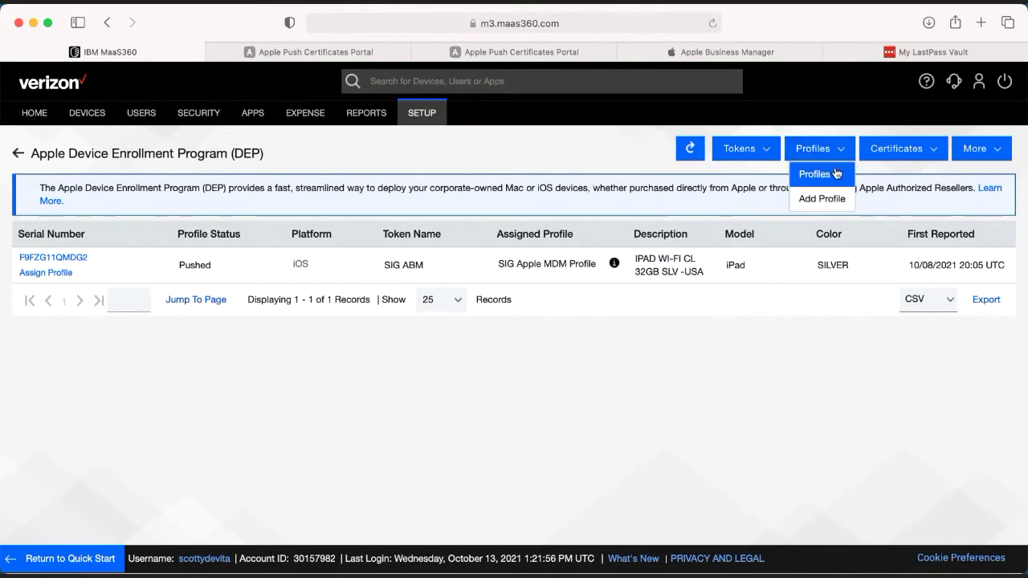
Open the DEP Profiles list and review SIG Apple MDM Profile, cancelling without changes
left_click(836, 173)
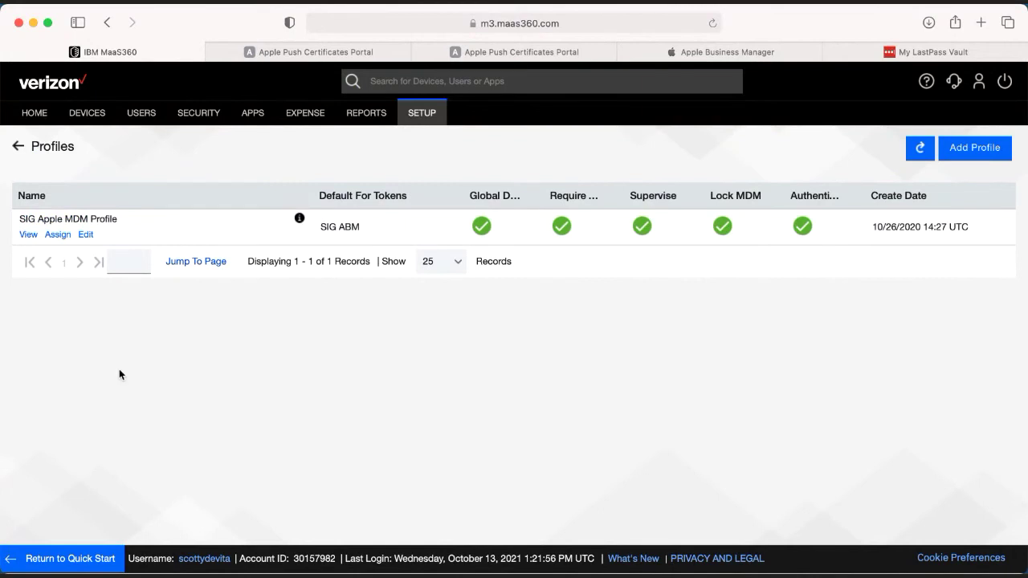
left_click(84, 235)
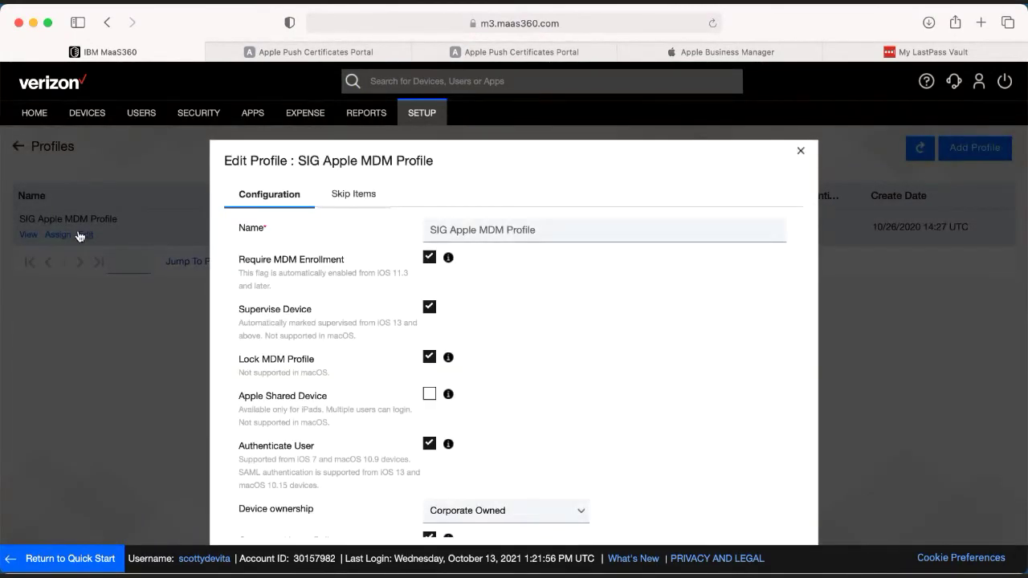
scroll(545, 279, "down", 7)
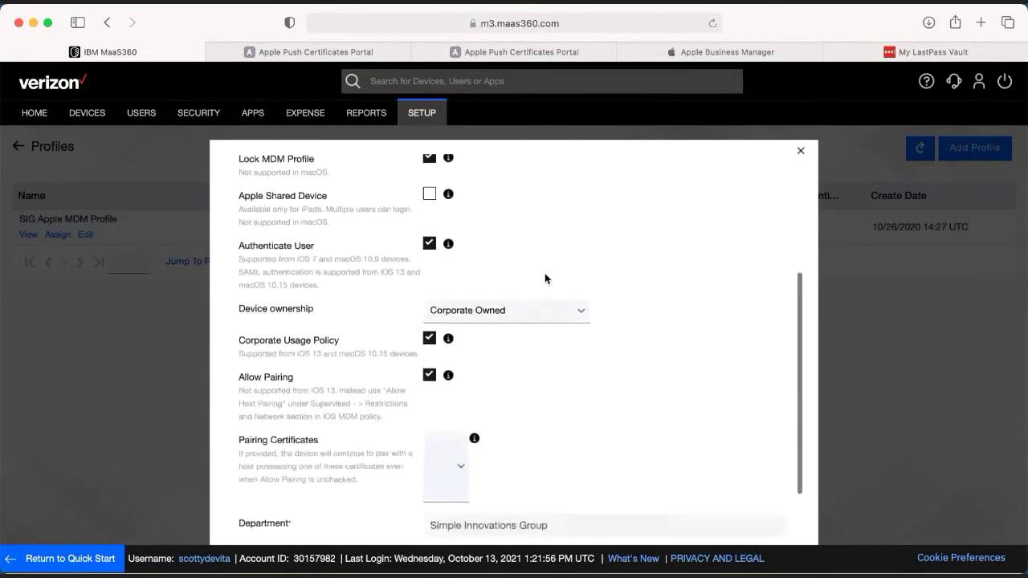
left_click(707, 522)
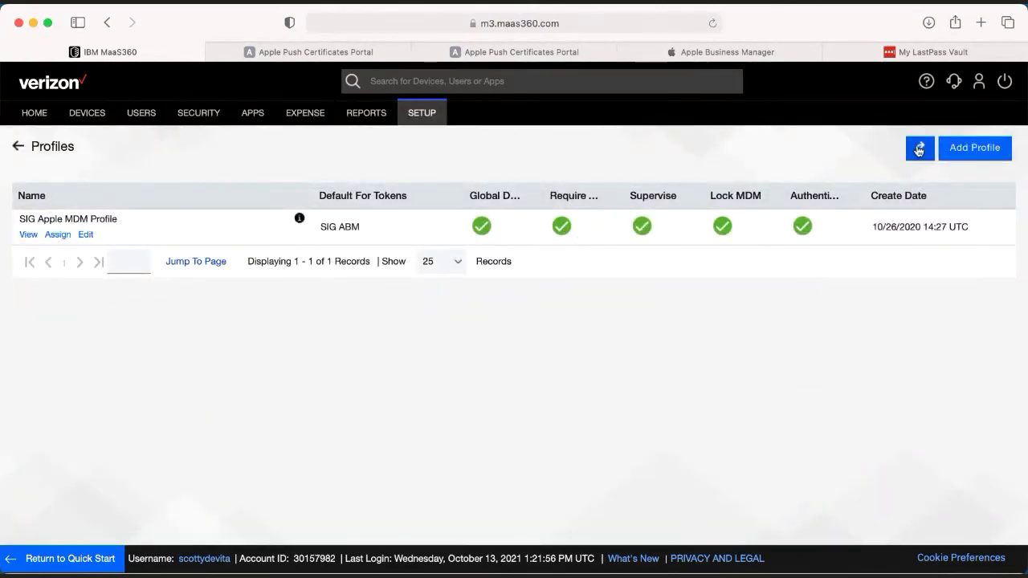
From the Apple DEP page, bring up the SIG ABM token's Update form, then go to Apple Business Manager
left_click(13, 147)
left_click(738, 151)
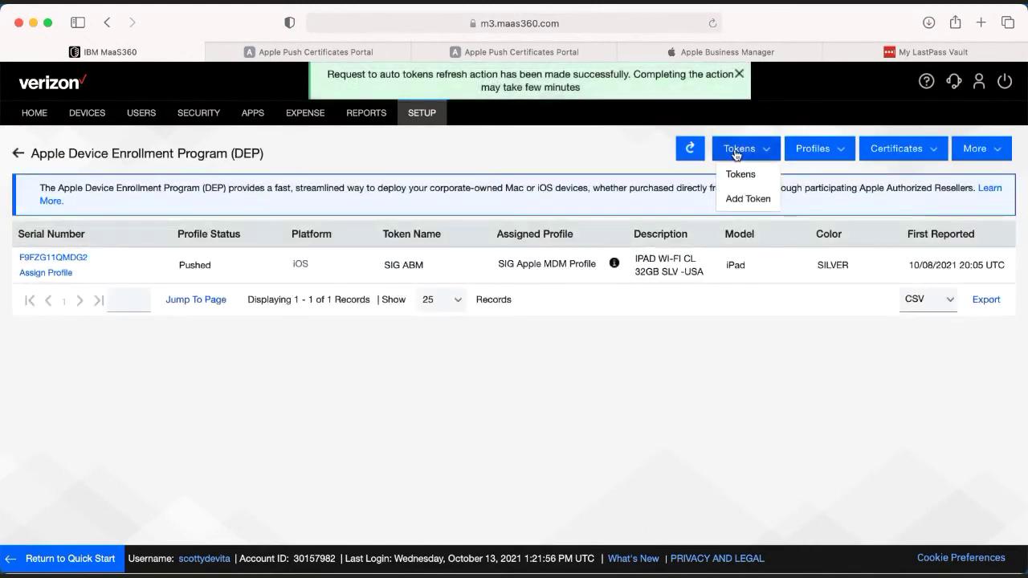
left_click(737, 151)
left_click(741, 153)
left_click(743, 157)
left_click(754, 155)
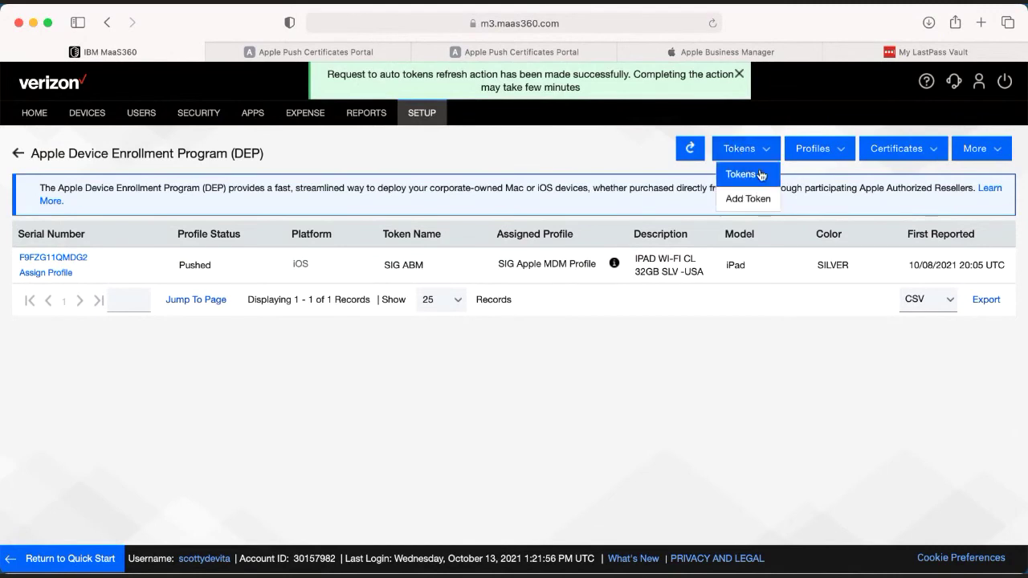
left_click(761, 175)
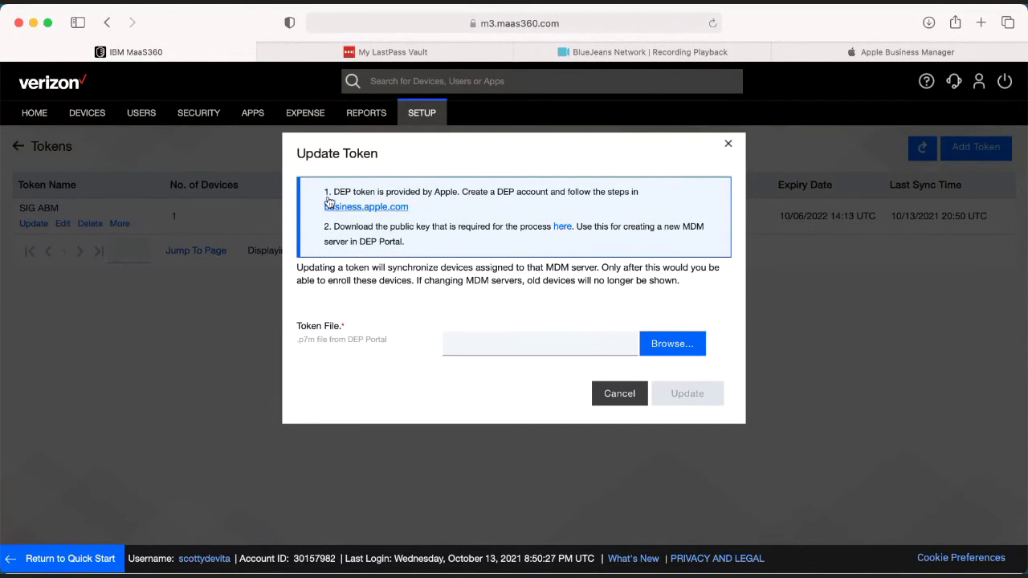
left_click(798, 55)
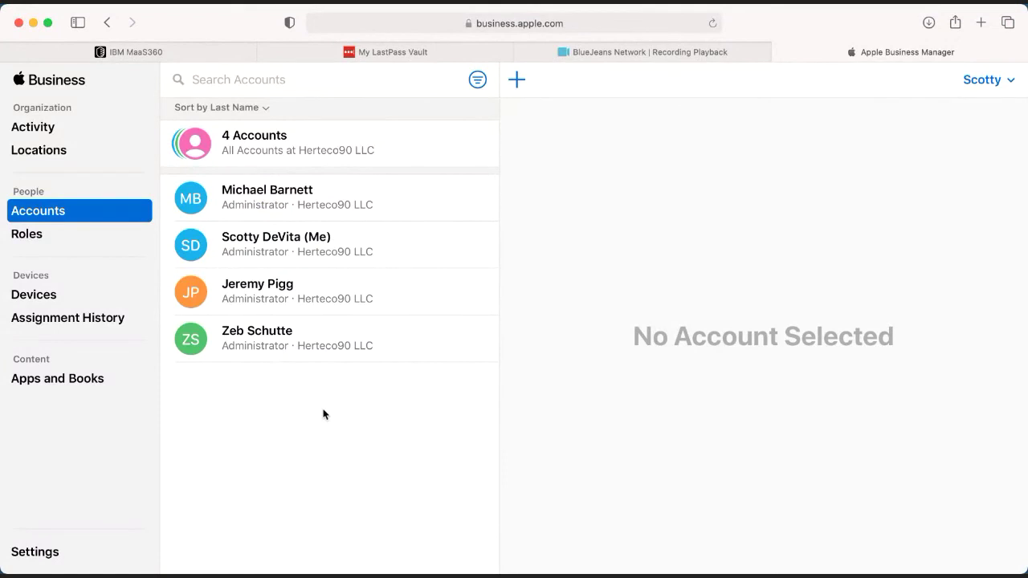
In Apple Business Manager Settings, download a replacement server token for the SIG MaaS360 MDM server
left_click(25, 553)
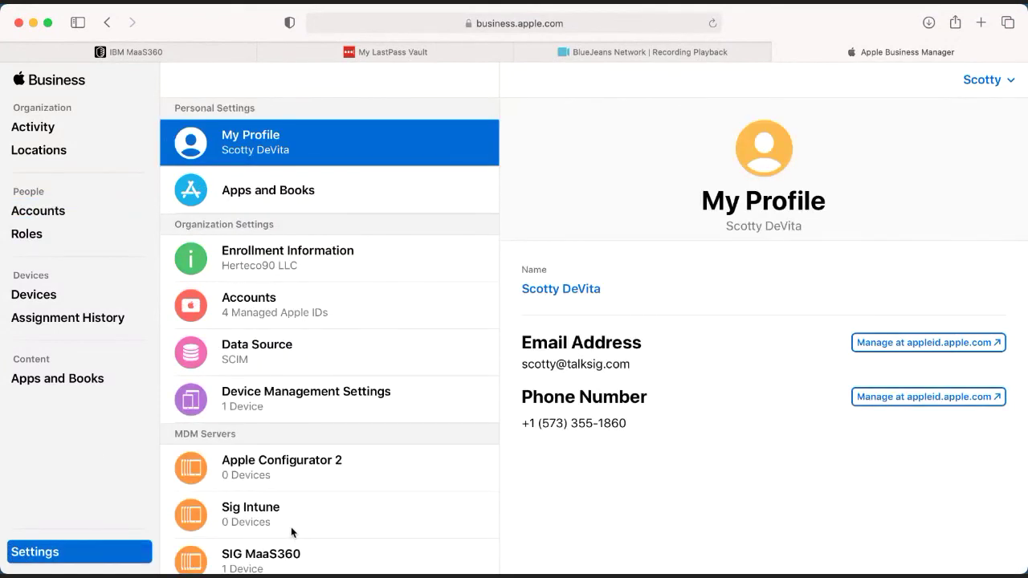
scroll(292, 532, "down", 2)
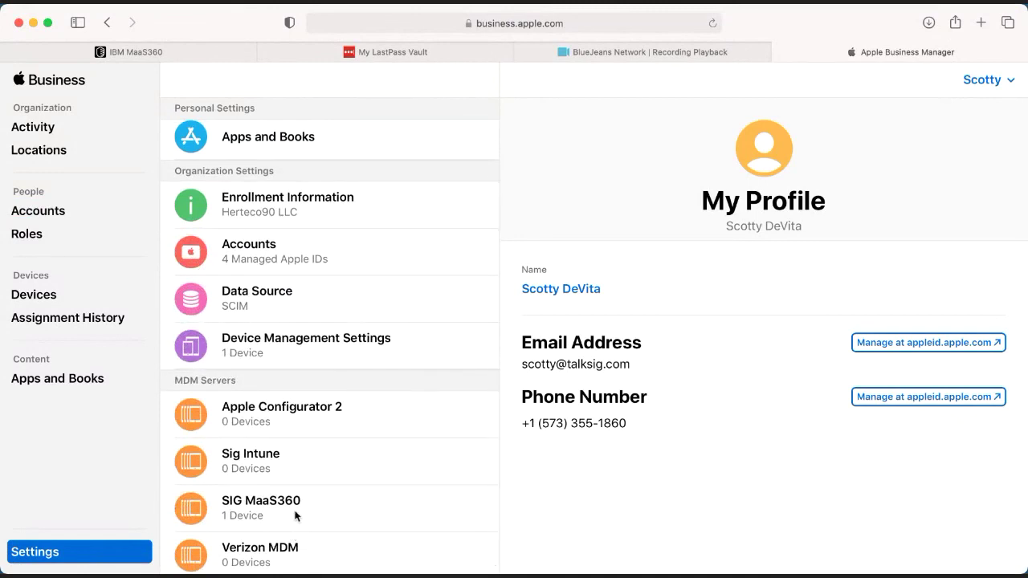
left_click(296, 516)
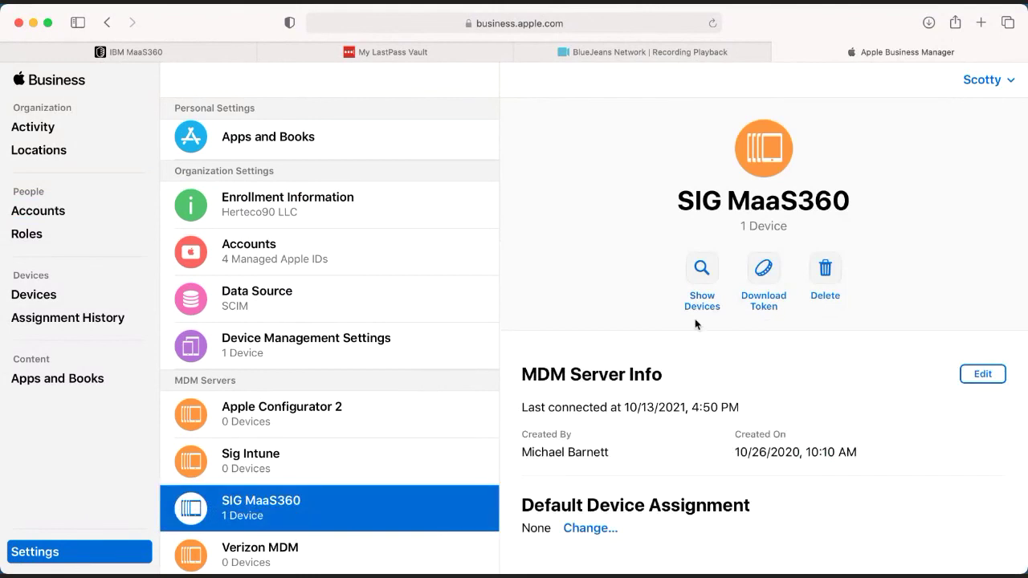
left_click(750, 266)
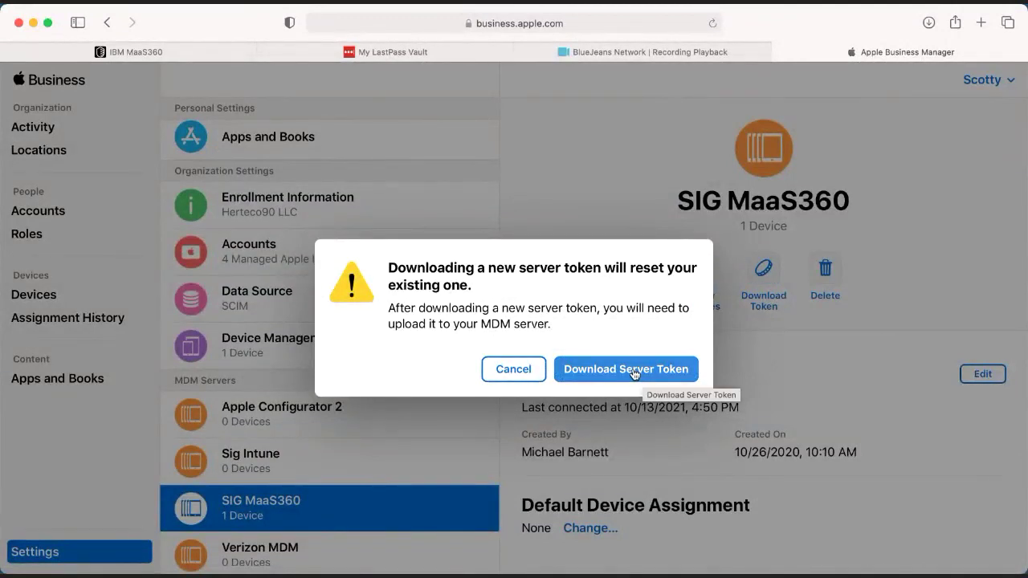
left_click(146, 51)
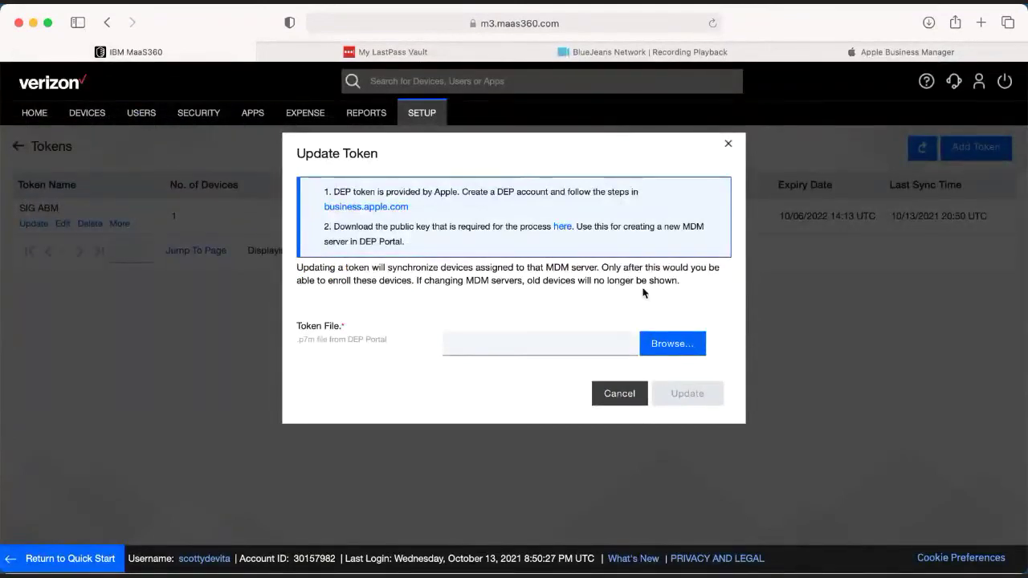